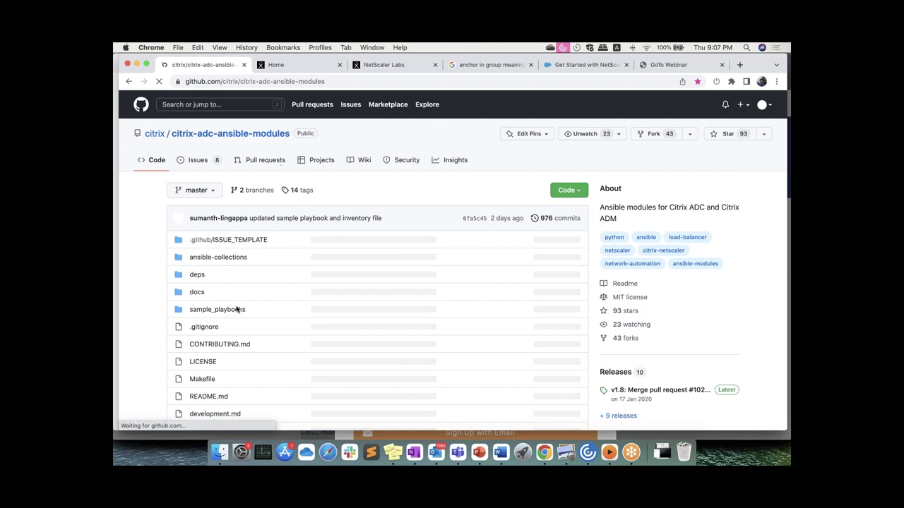
Look into the repository's ansible-collections folder, and return to the repository's main page.
scroll(227, 203, down, 2)
click(229, 205)
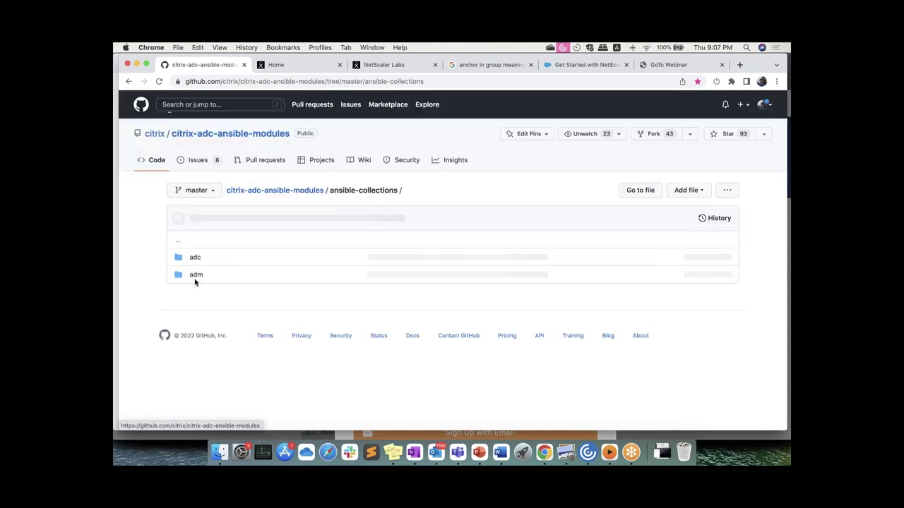
click(129, 82)
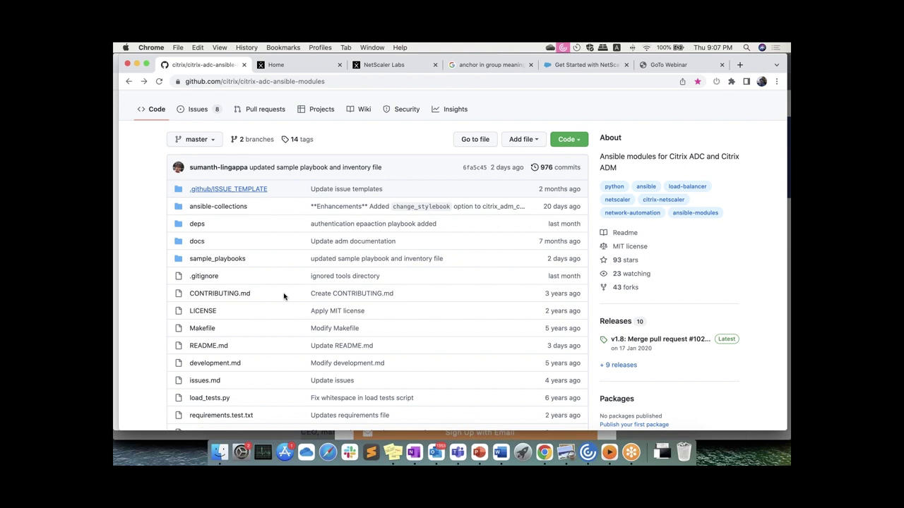
Examine the README's contents list and the beginners guides for the ADC and ADM Ansible modules.
scroll(289, 293, down, 10)
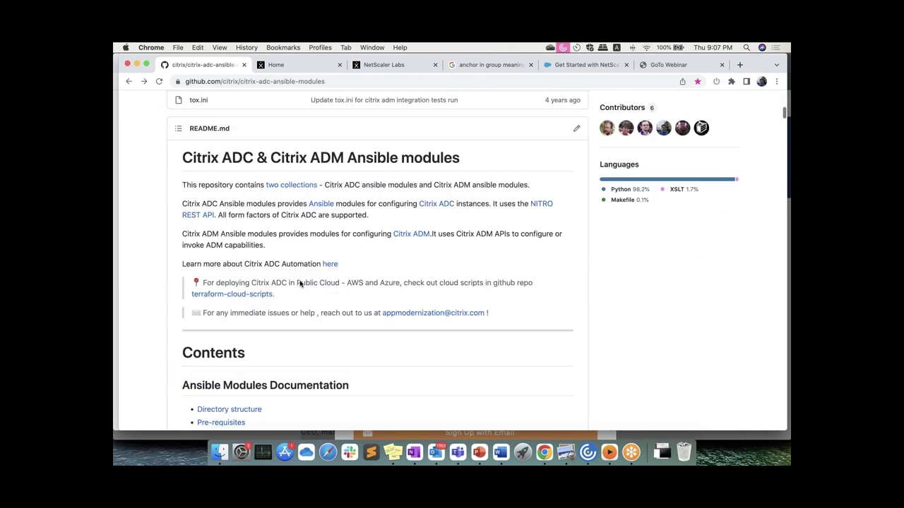
scroll(311, 277, down, 15)
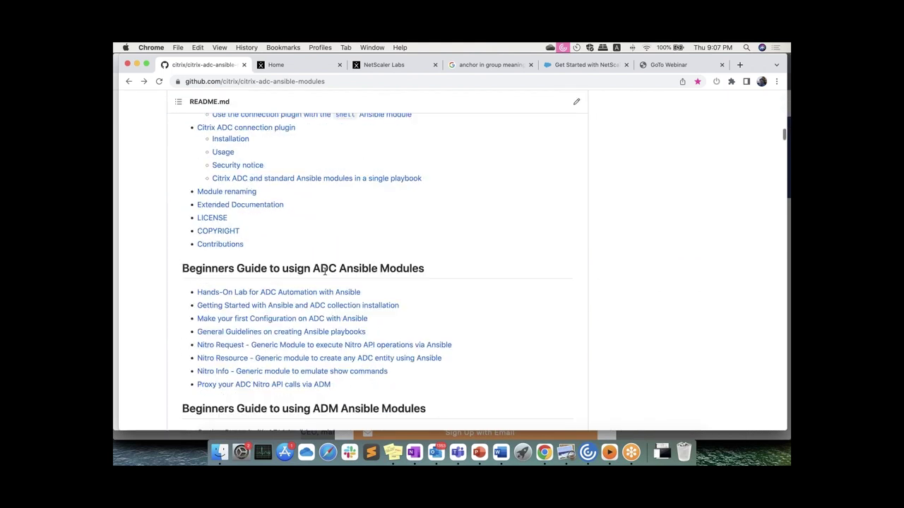
scroll(325, 271, down, 3)
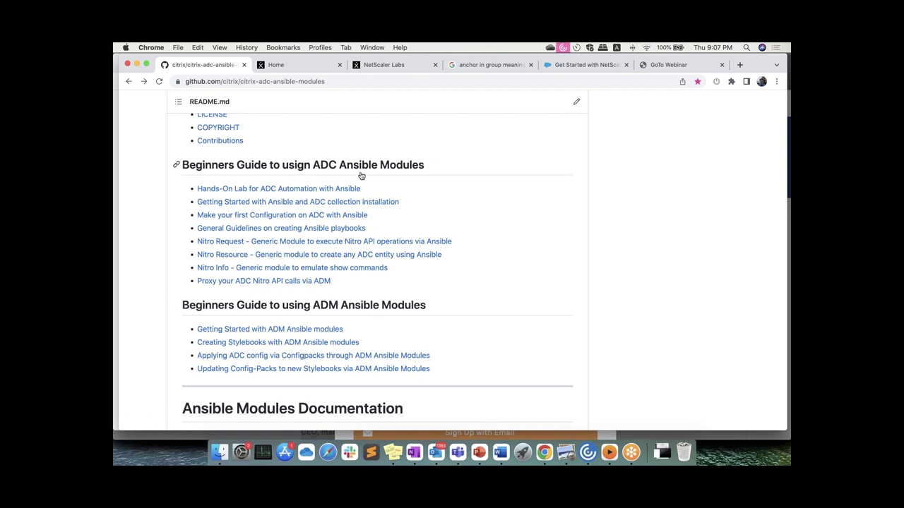
Return to the repository's file list and open the citrix_adm_service folder inside sample_playbooks.
scroll(378, 309, up, 3)
scroll(377, 310, up, 15)
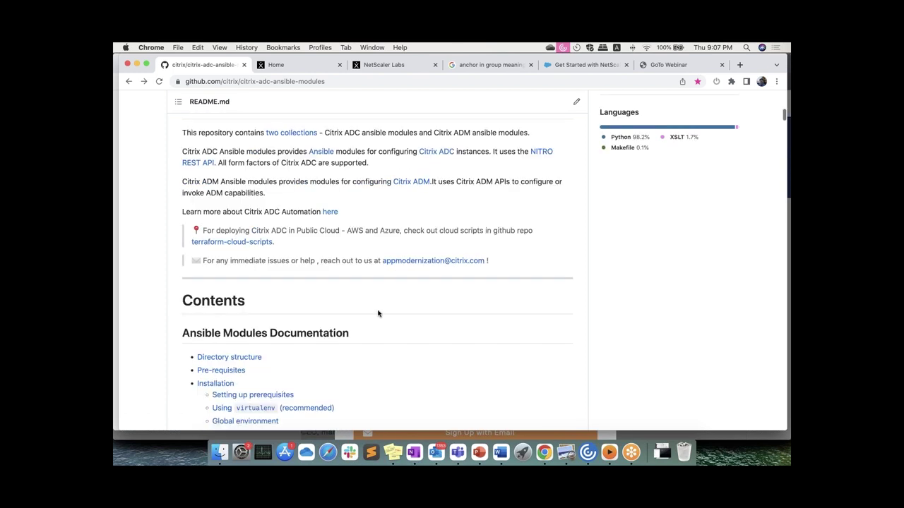
scroll(378, 314, up, 2)
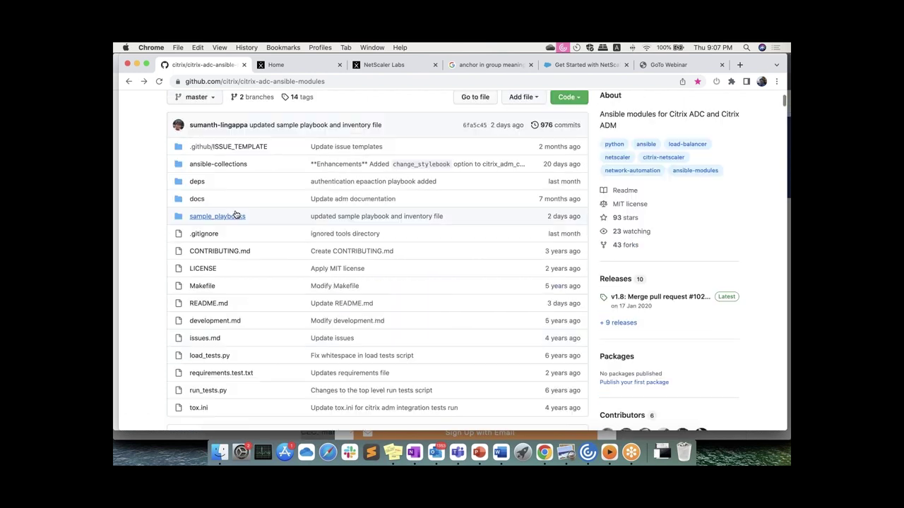
click(235, 214)
scroll(280, 245, down, 2)
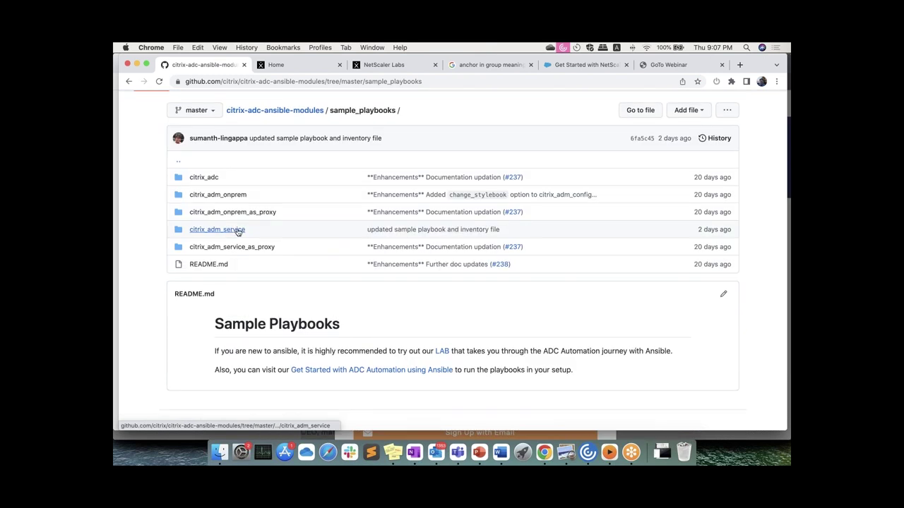
click(234, 233)
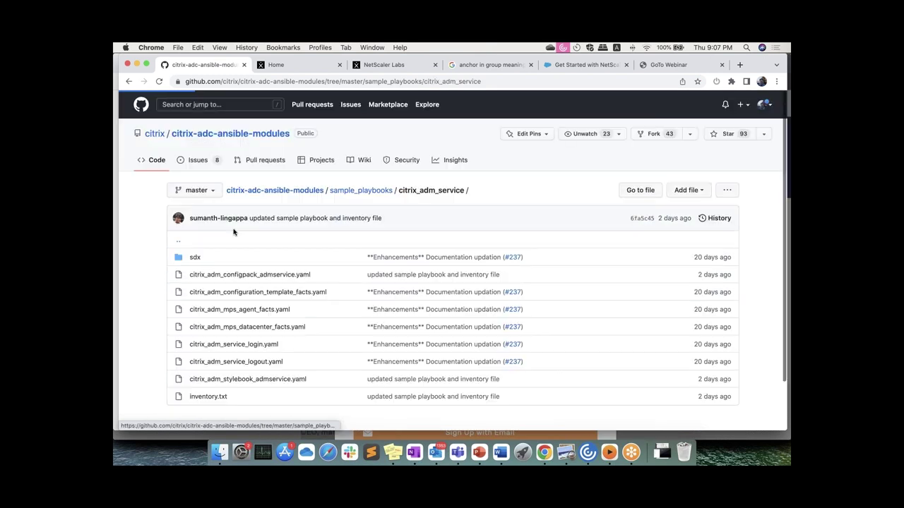
Open citrix_adm_stylebook_admservice.yaml and highlight its hosts value and the parameters of the citrix_adm_login task.
scroll(233, 232, down, 1)
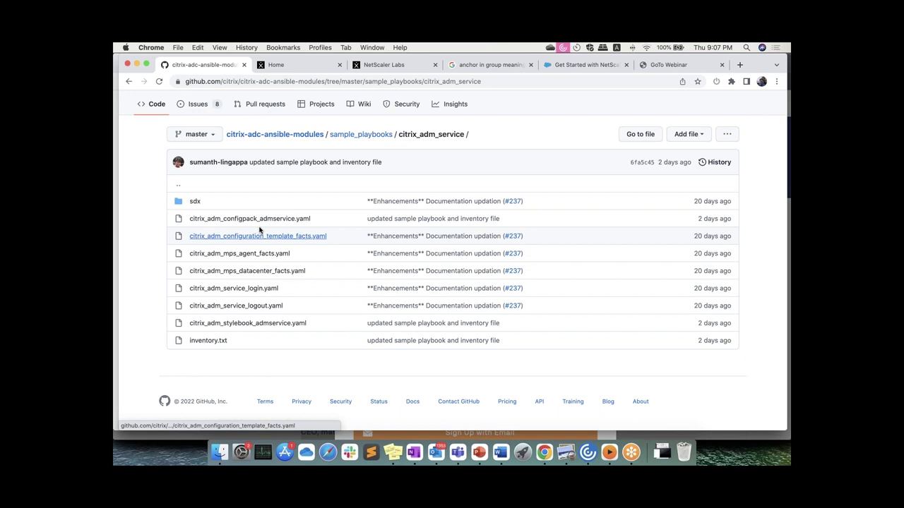
click(263, 323)
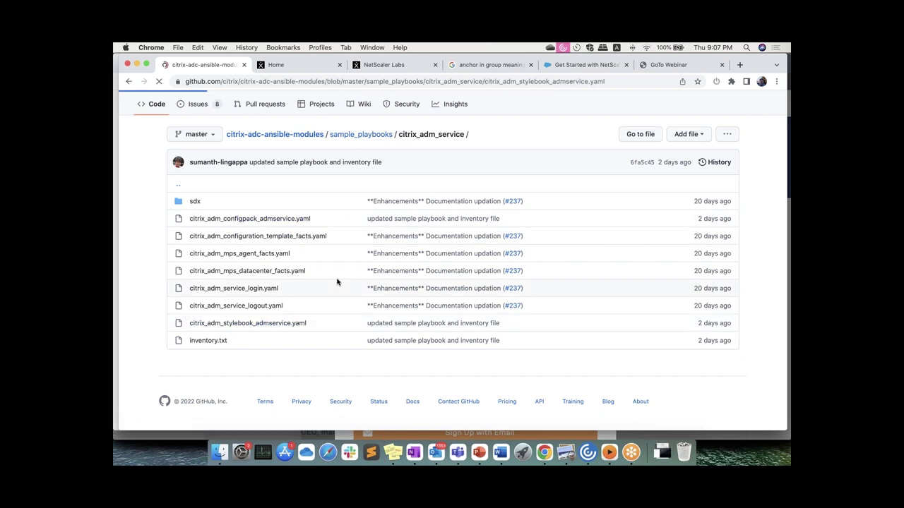
scroll(348, 274, down, 3)
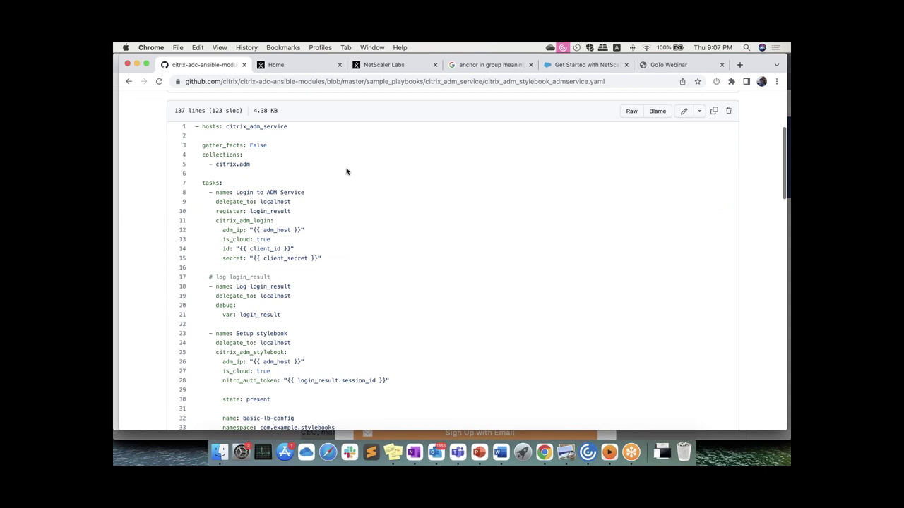
drag(236, 127, 287, 127)
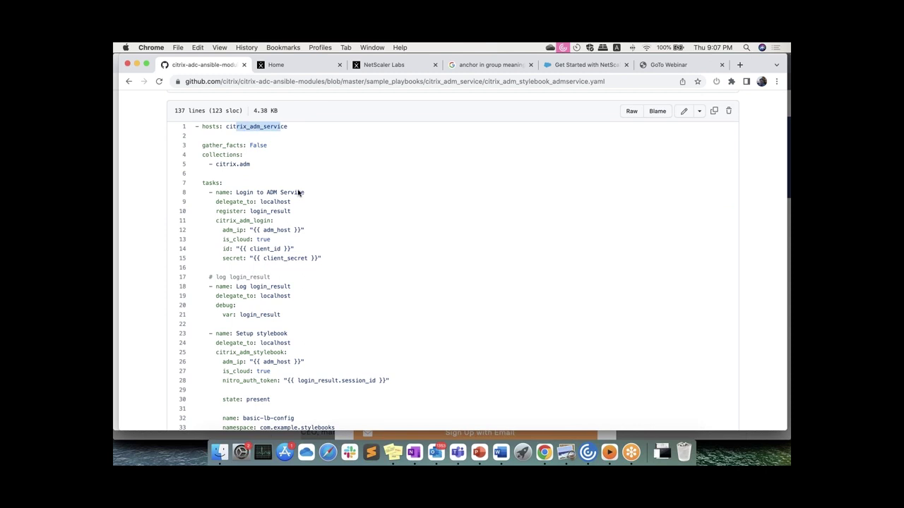
drag(247, 211, 261, 230)
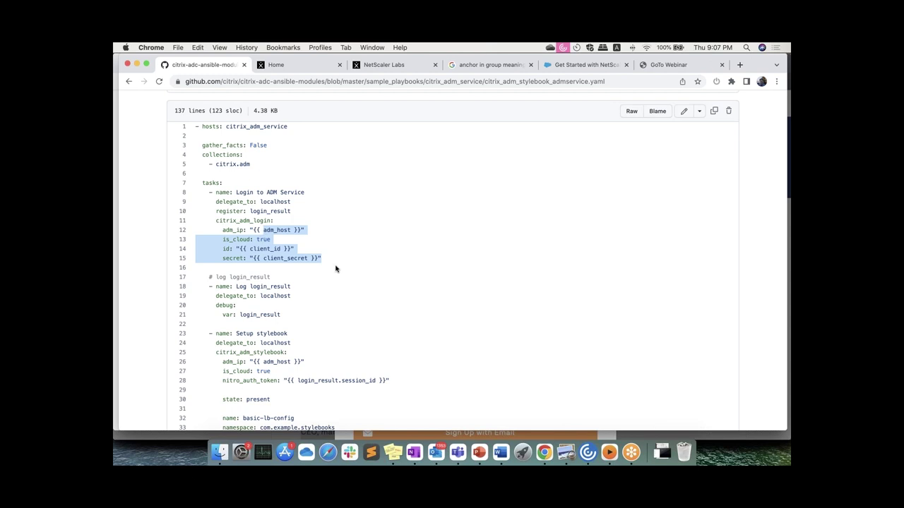
Read through the stylebook playbook's Setup stylebook task, including its parameters and components, and return to the file's beginning.
scroll(336, 268, up, 2)
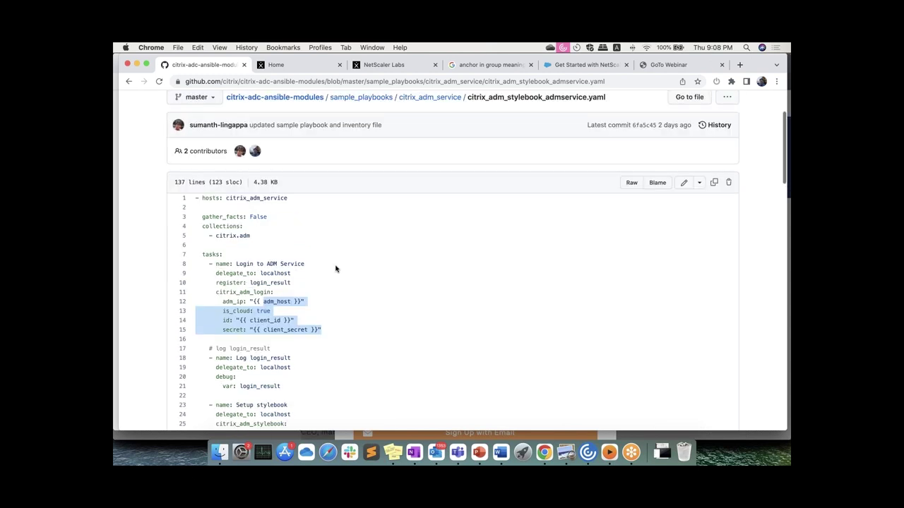
scroll(336, 268, down, 2)
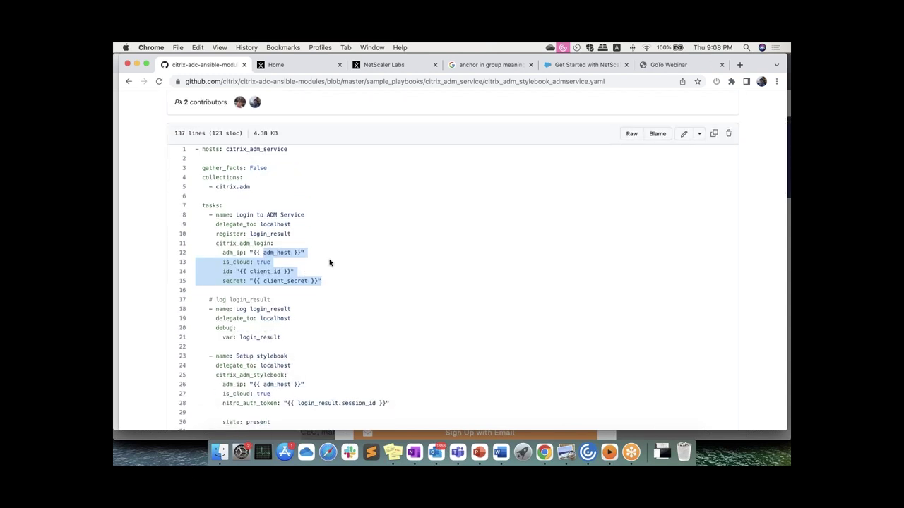
scroll(329, 263, down, 3)
scroll(325, 285, down, 2)
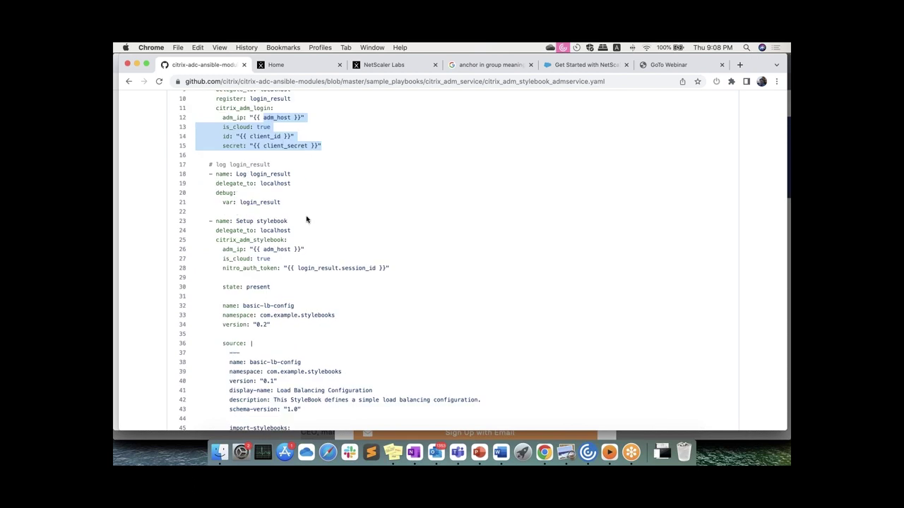
scroll(306, 220, down, 1)
scroll(296, 282, down, 14)
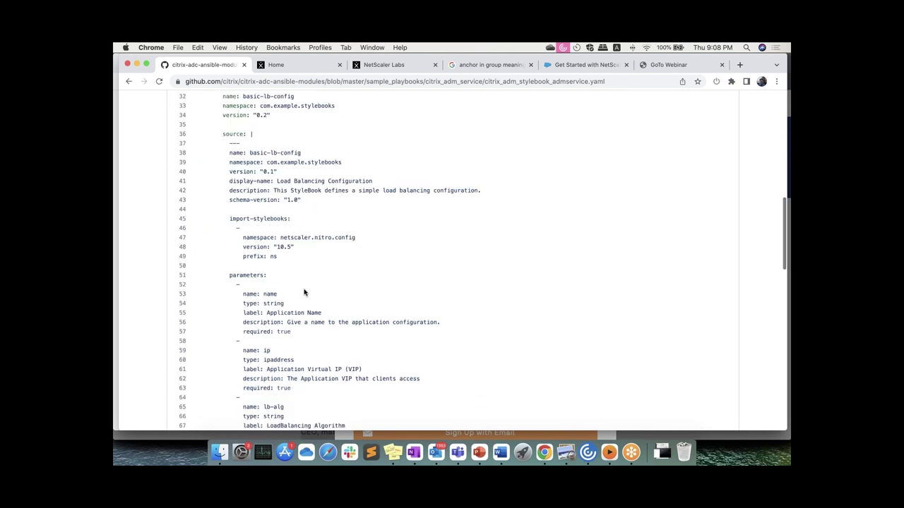
scroll(303, 290, down, 18)
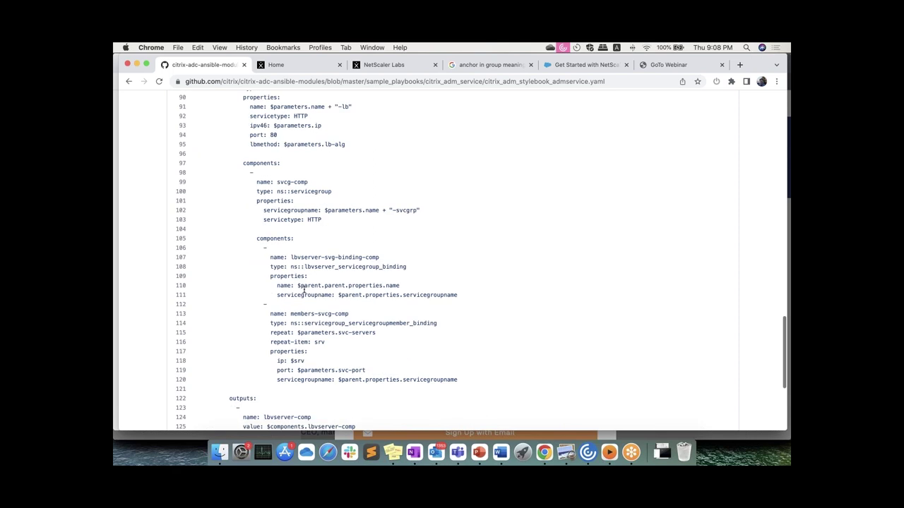
scroll(304, 290, up, 20)
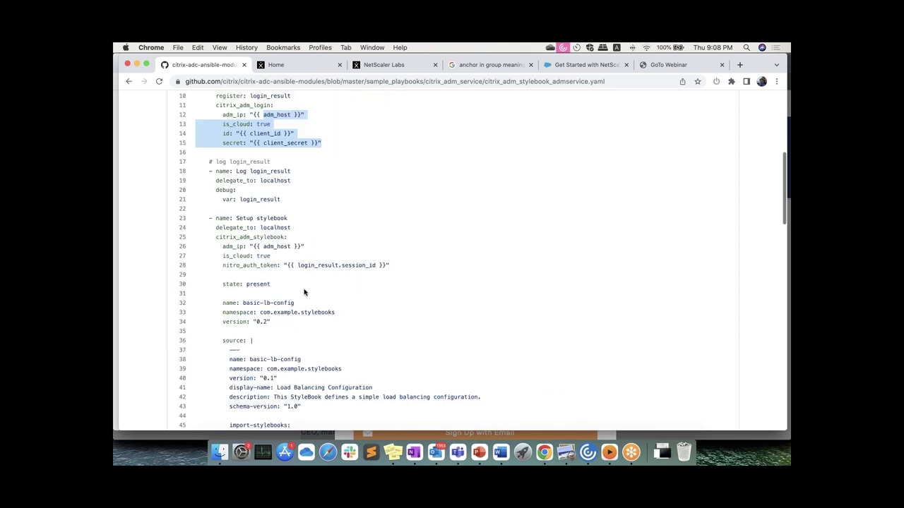
scroll(304, 292, up, 6)
scroll(306, 294, down, 2)
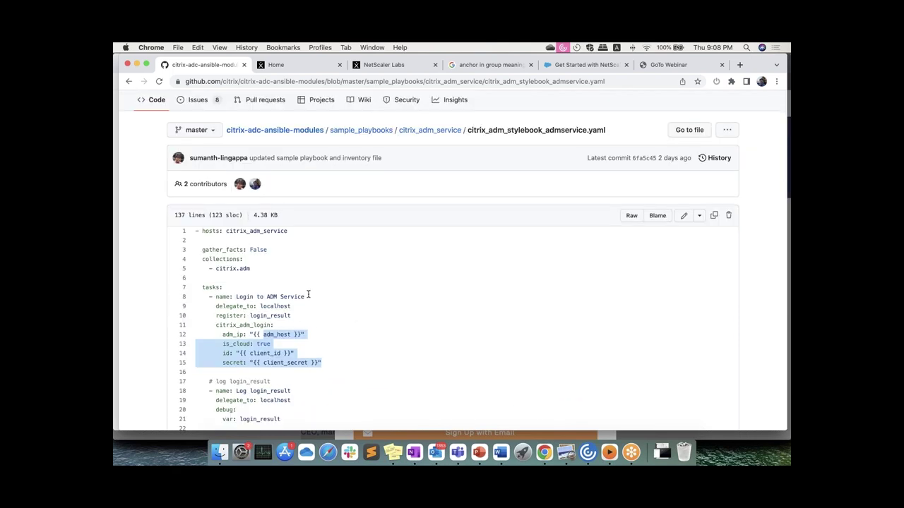
Highlight the stylebook source definition down to the application name parameter and review the parameters that follow.
scroll(308, 296, down, 13)
drag(197, 201, 326, 371)
scroll(328, 338, down, 5)
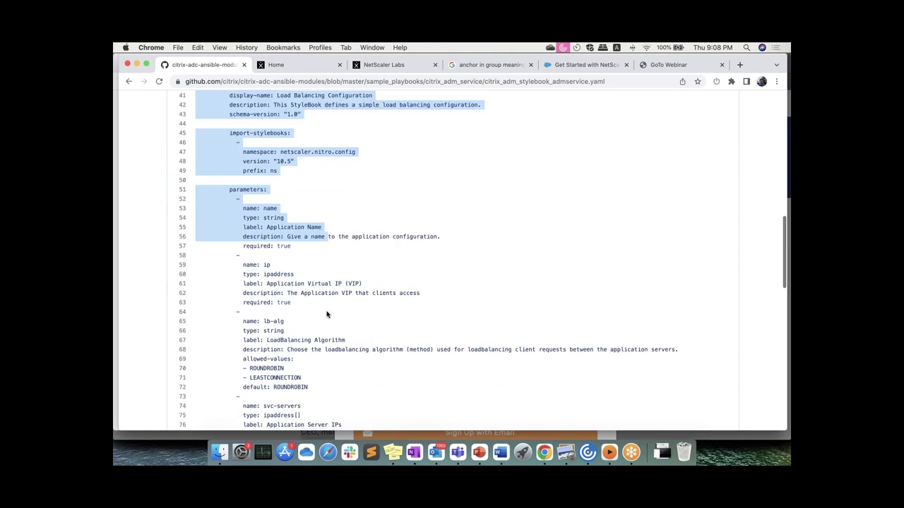
scroll(310, 282, up, 10)
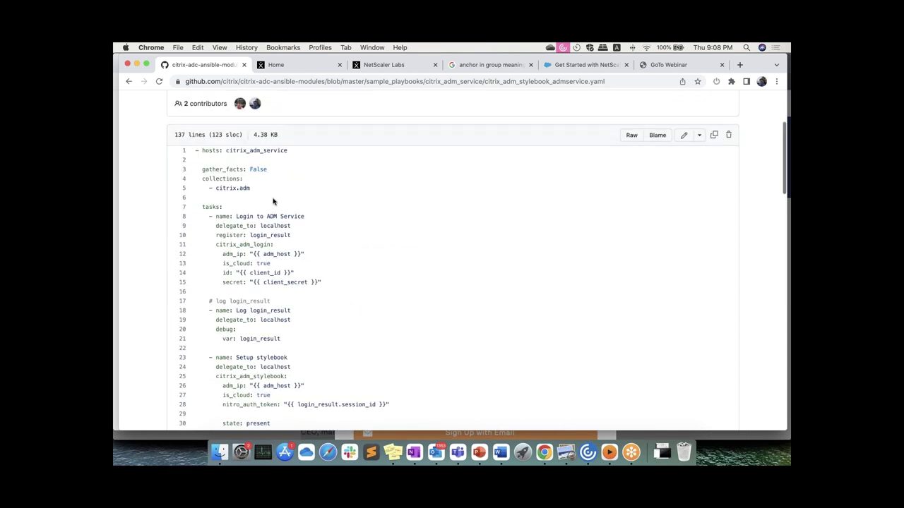
Go back to the citrix_adm_service folder, open inventory.txt, and highlight its citrix_adm_service variables, including the instance_ip entry.
scroll(273, 202, up, 3)
click(129, 81)
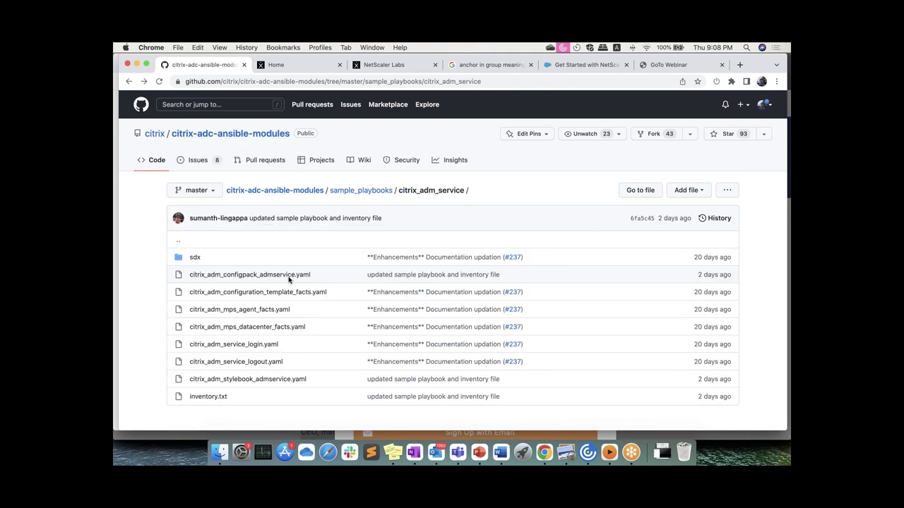
scroll(288, 286, down, 2)
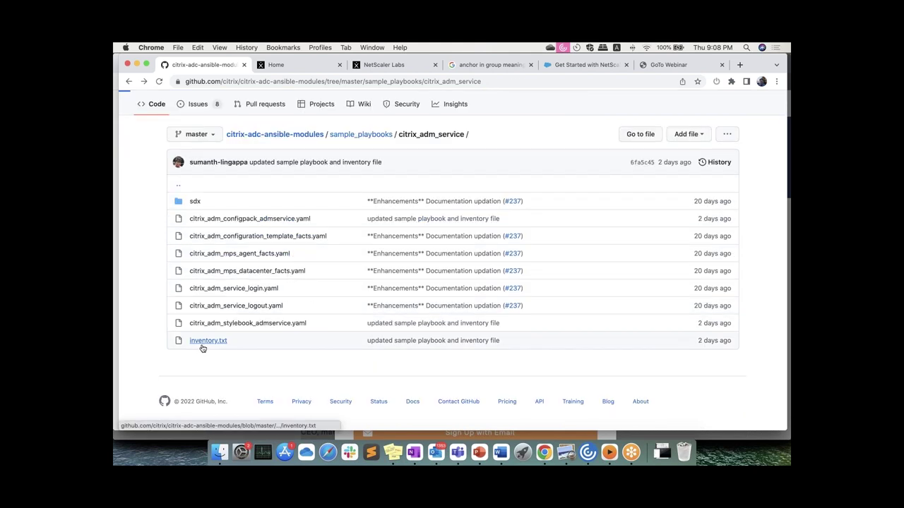
click(203, 344)
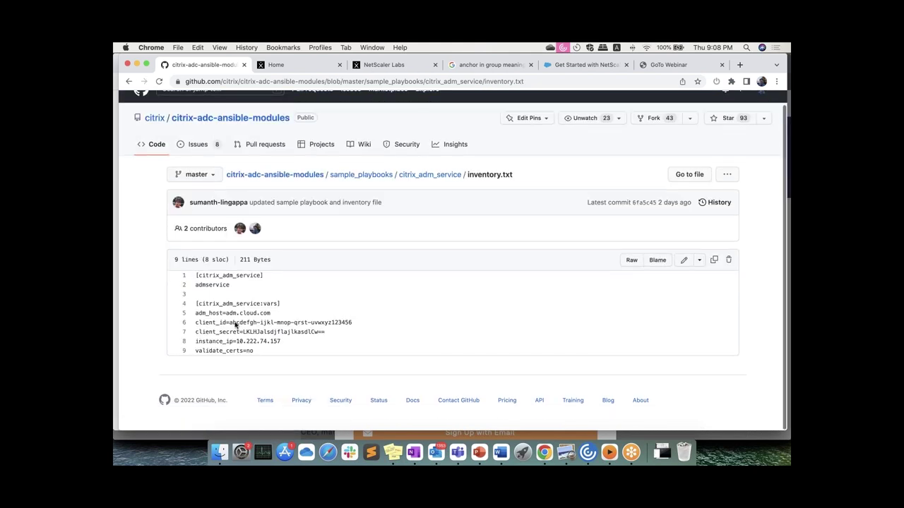
double_click(198, 288)
click(277, 304)
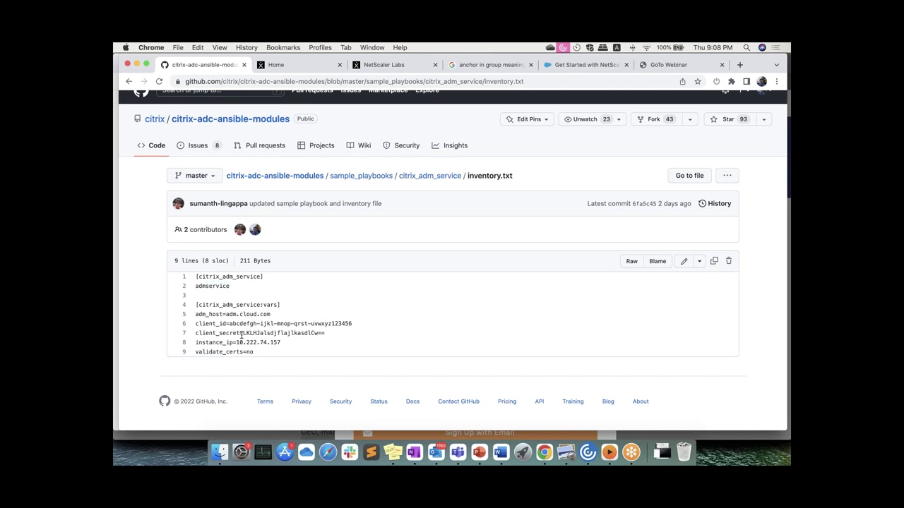
drag(271, 304, 196, 314)
mouse_move(251, 333)
mouse_down()
mouse_move(219, 333)
mouse_move(263, 343)
mouse_up()
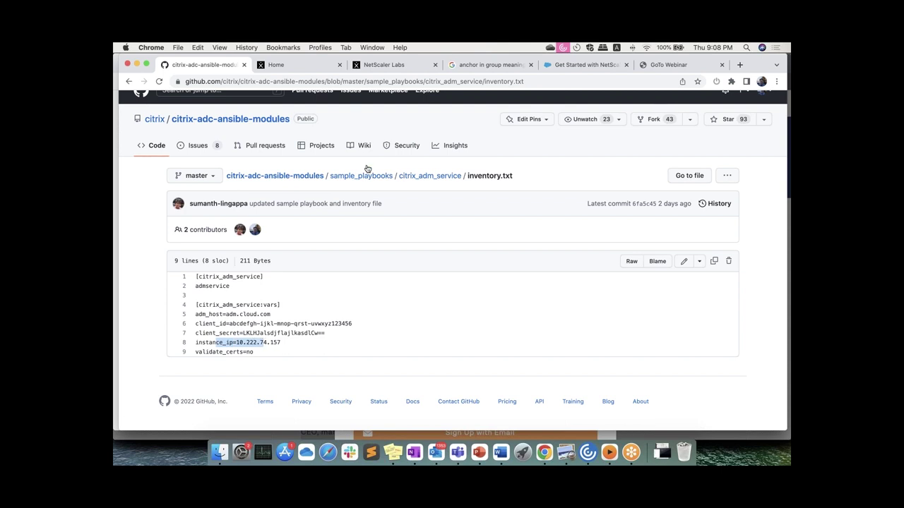
Return to the citrix_adm_service folder, open citrix_adm_configpack_admservice.yaml, and highlight the parameters of its Login to ADM Service task.
click(419, 179)
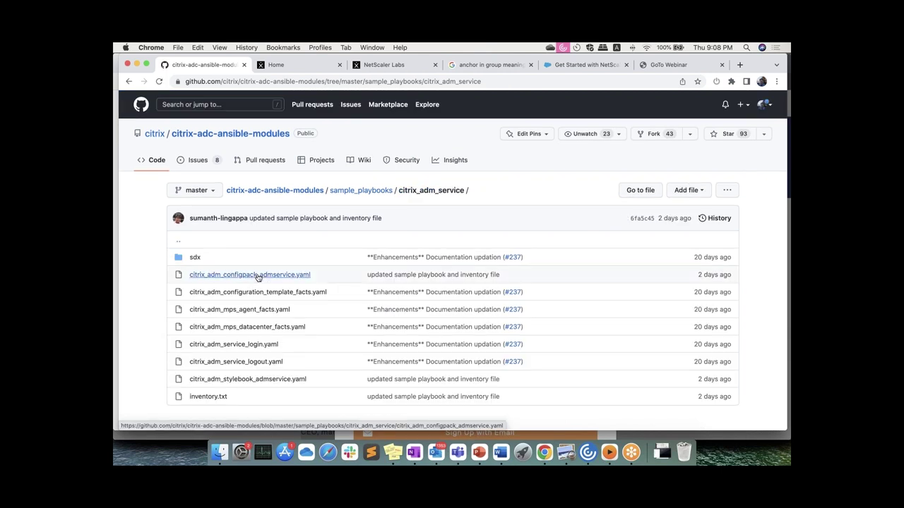
click(258, 277)
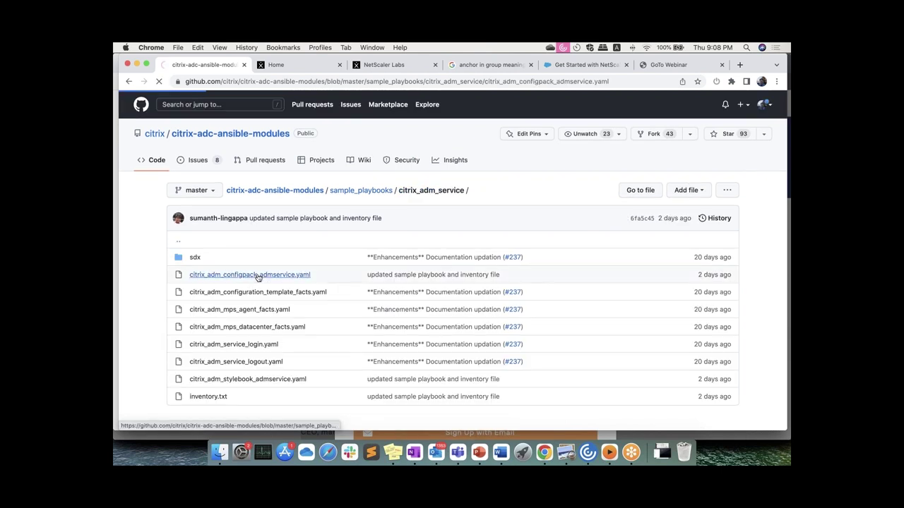
scroll(379, 299, down, 5)
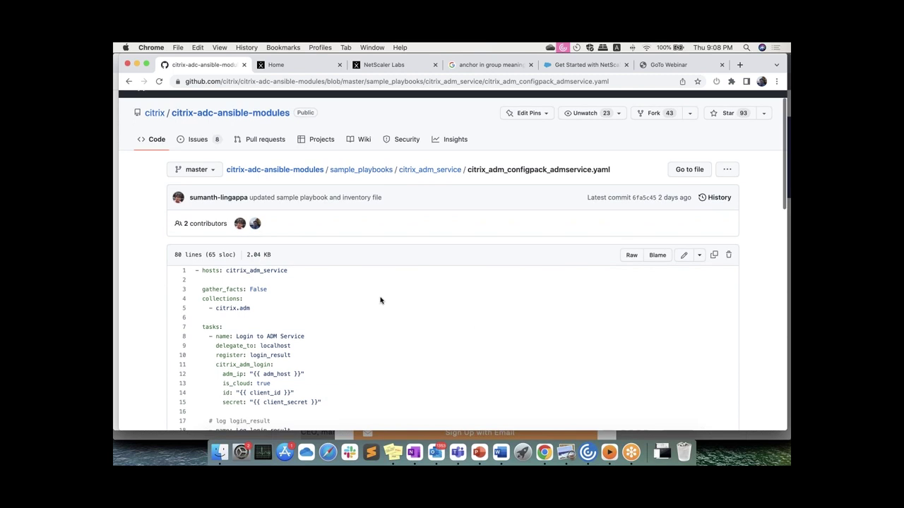
scroll(311, 194, up, 1)
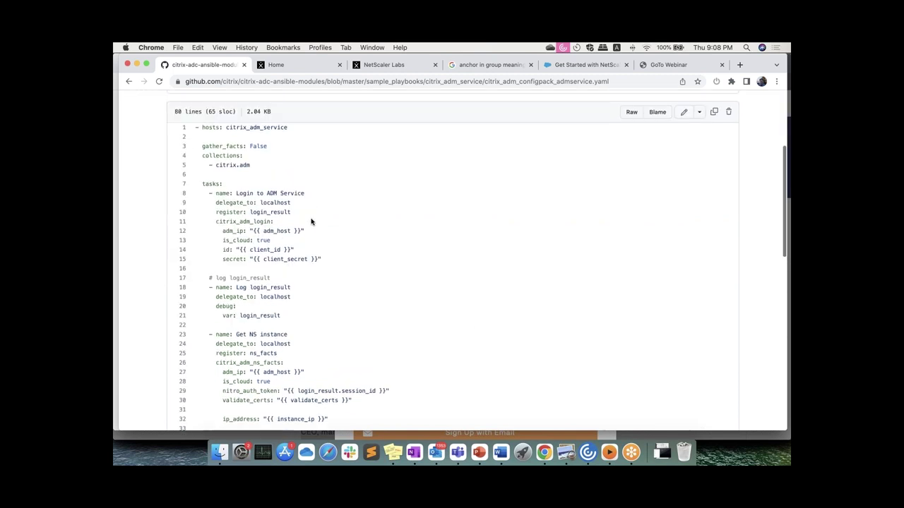
scroll(313, 221, down, 1)
drag(265, 175, 335, 224)
Highlight the Get NS instance task's parameters from adm_ip through ip_address in the configpack playbook.
scroll(335, 224, down, 1)
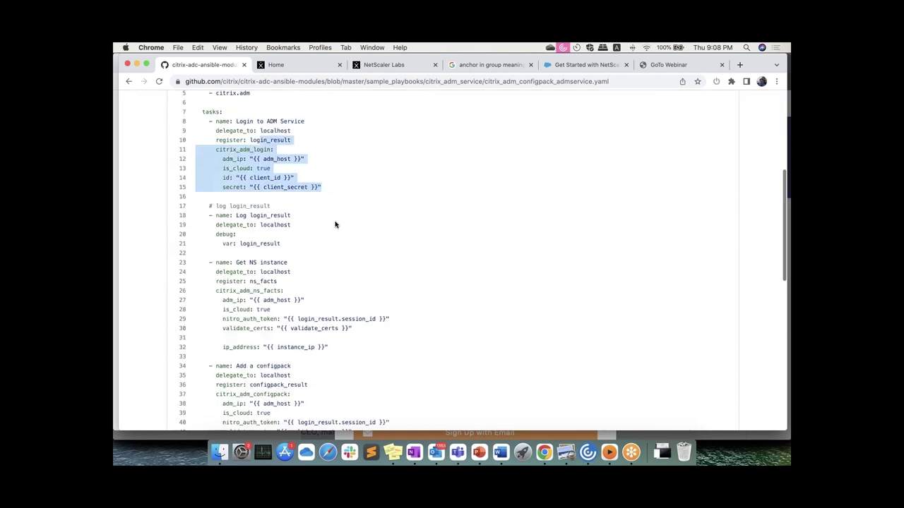
scroll(333, 233, down, 2)
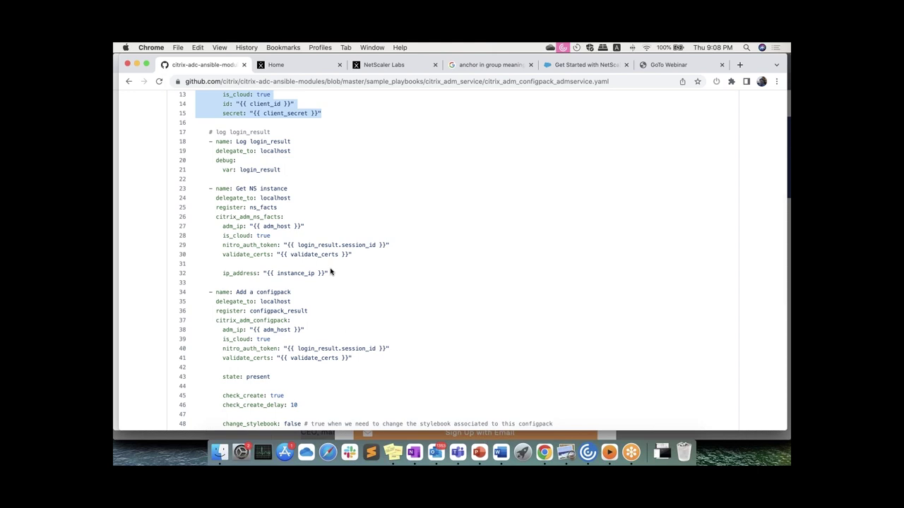
drag(331, 272, 234, 224)
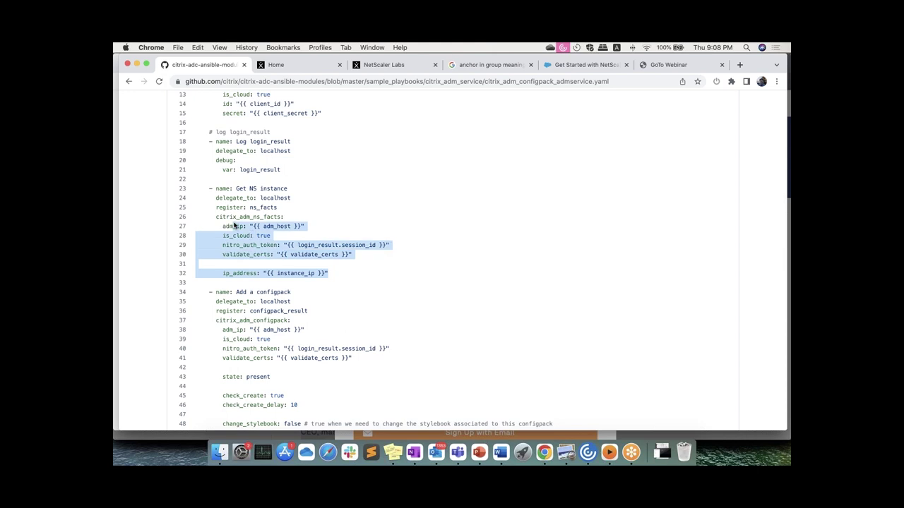
Review the Add a configpack task and highlight its parameters from ip down to targets.
drag(260, 189, 274, 192)
scroll(317, 226, down, 4)
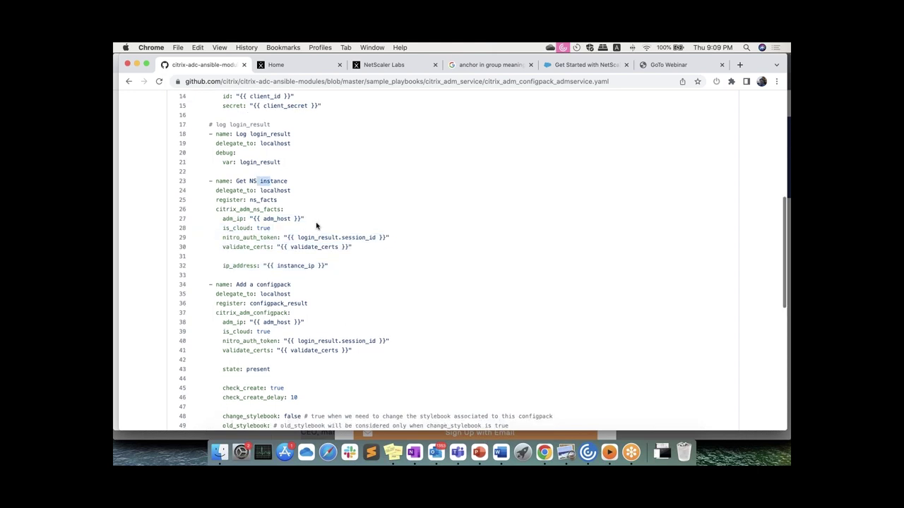
scroll(339, 248, down, 6)
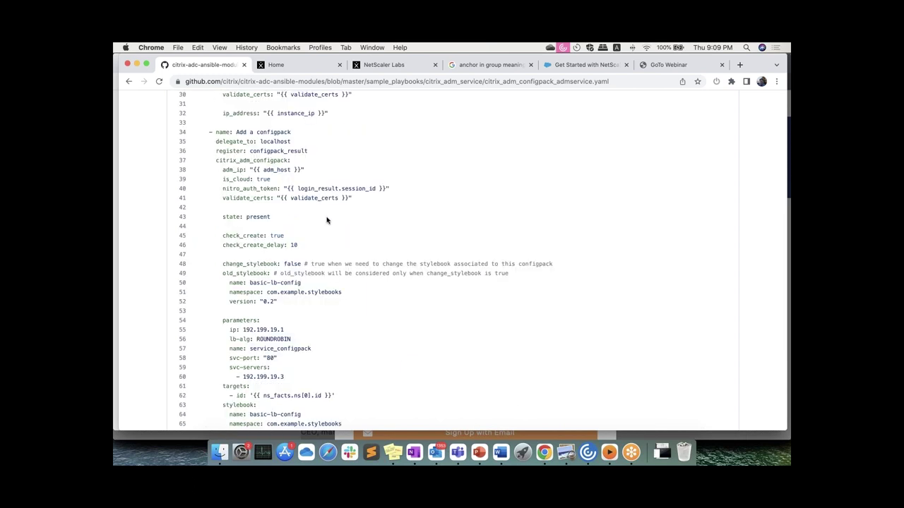
scroll(326, 217, down, 2)
scroll(326, 217, down, 4)
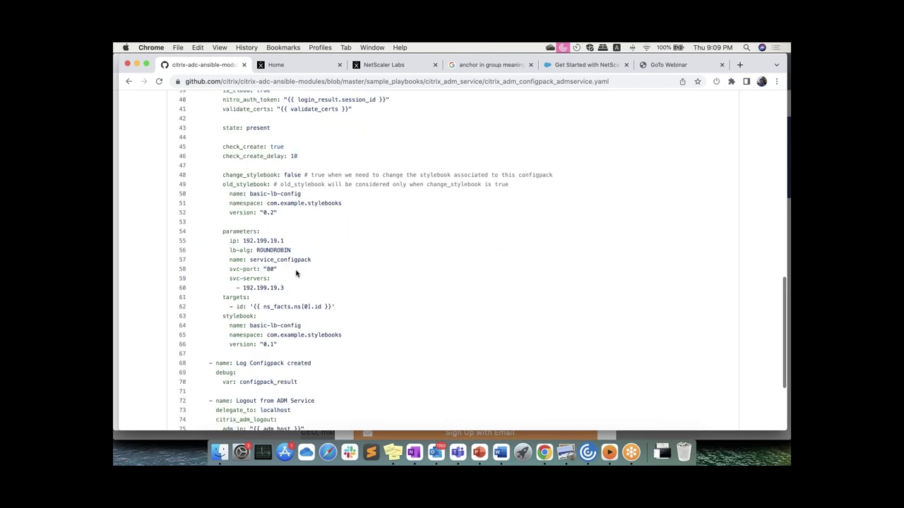
drag(290, 250, 281, 303)
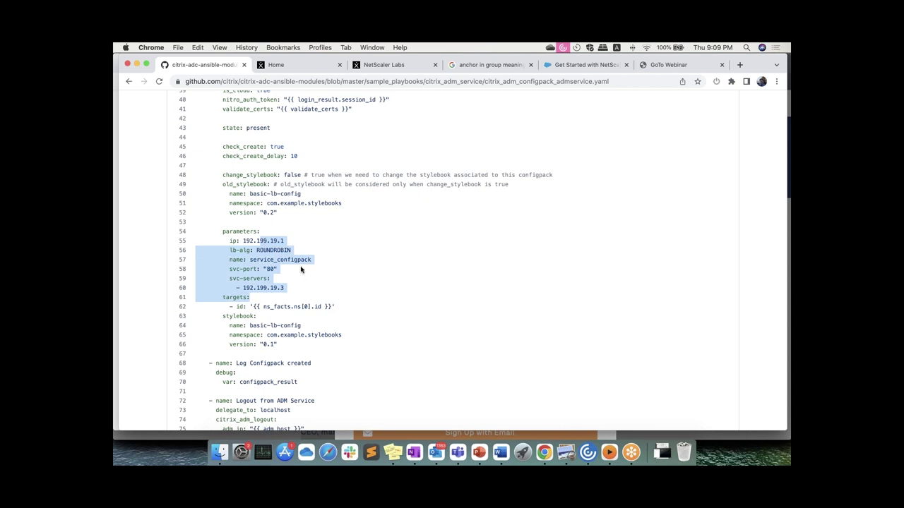
click(301, 269)
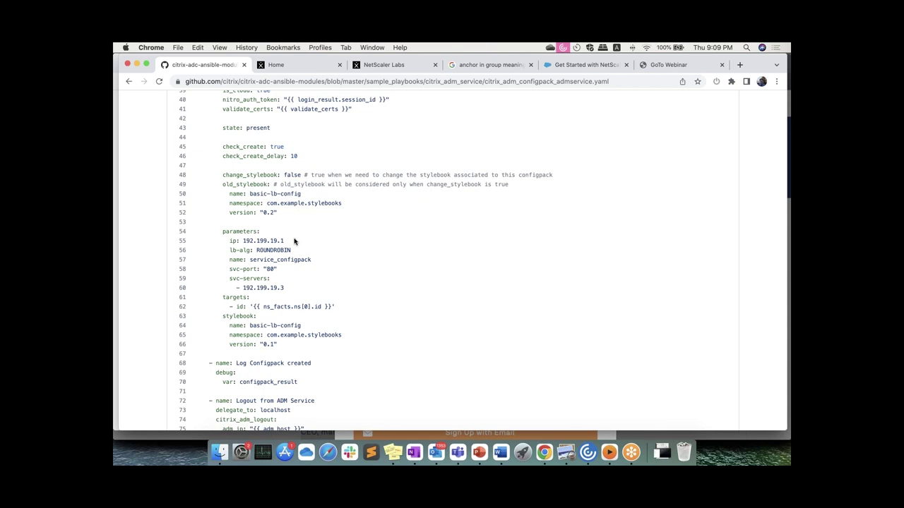
Highlight the configpack's ip value, its svc-servers address and the ROUNDROBIN lb-alg value in turn.
drag(295, 242, 250, 241)
drag(285, 288, 245, 288)
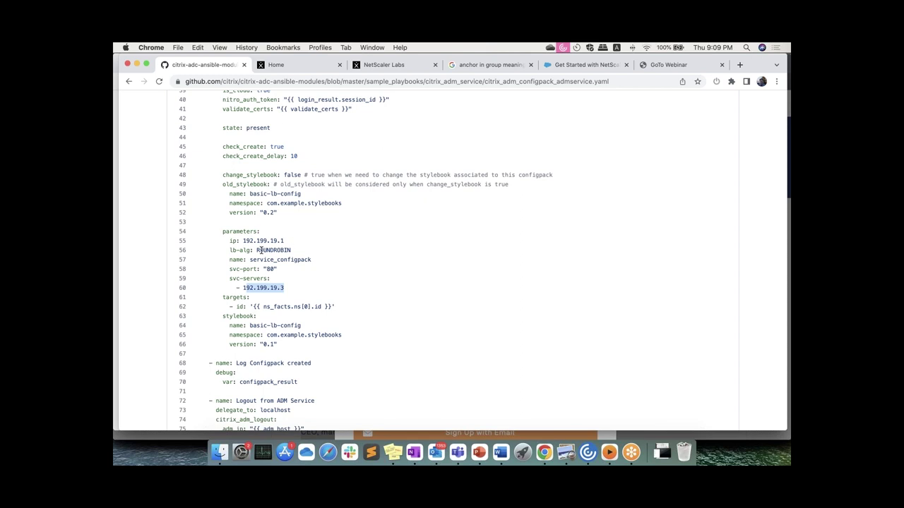
drag(260, 250, 291, 249)
Highlight the block from parameters to the target id, highlight the stylebook block, and review the playbook through its logout task.
scroll(322, 275, down, 1)
scroll(322, 275, down, 2)
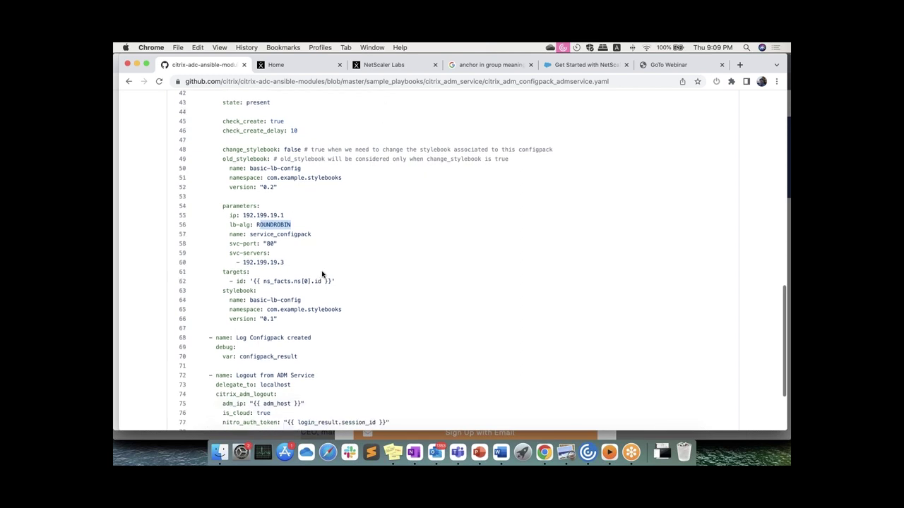
click(245, 206)
drag(245, 206, 265, 277)
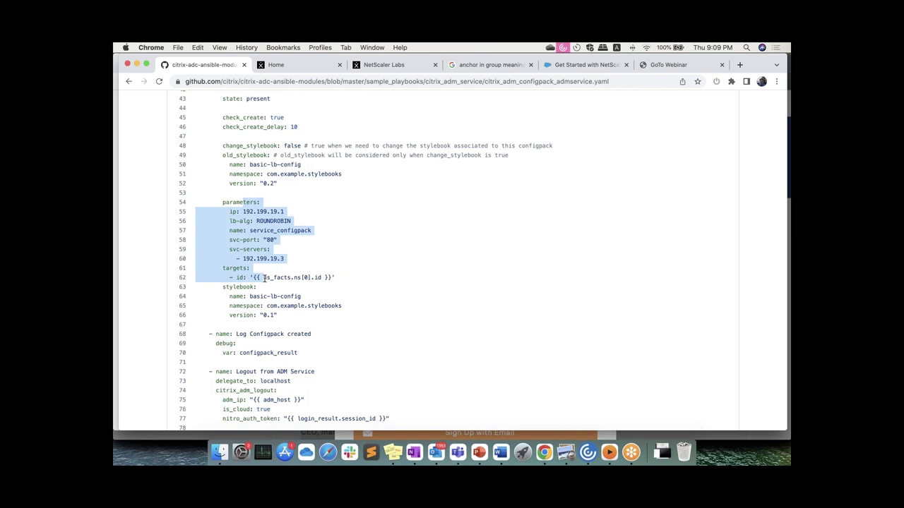
drag(280, 316, 237, 288)
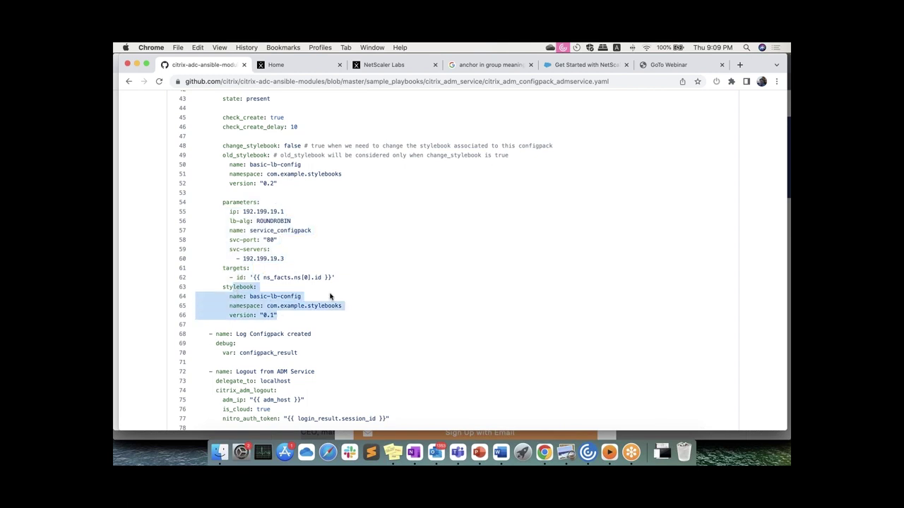
scroll(331, 296, up, 1)
scroll(333, 295, down, 2)
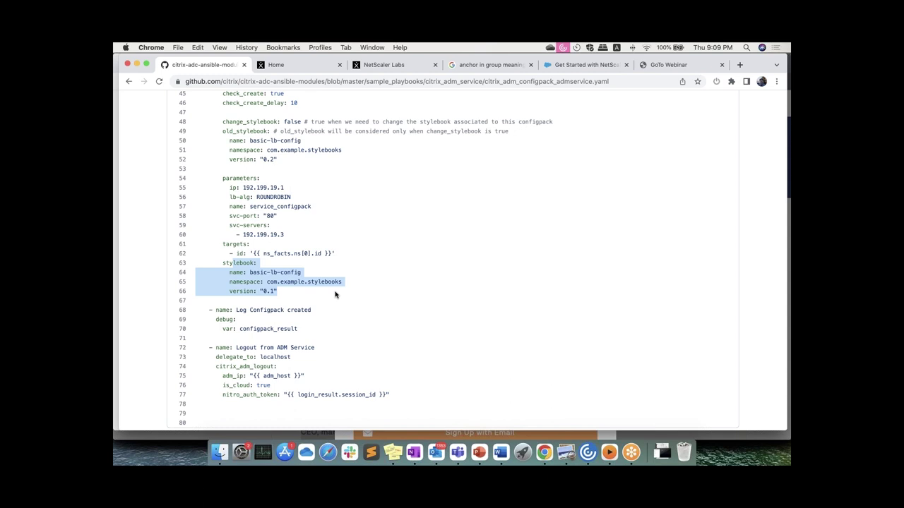
scroll(335, 294, up, 1)
scroll(335, 294, down, 2)
scroll(335, 294, up, 8)
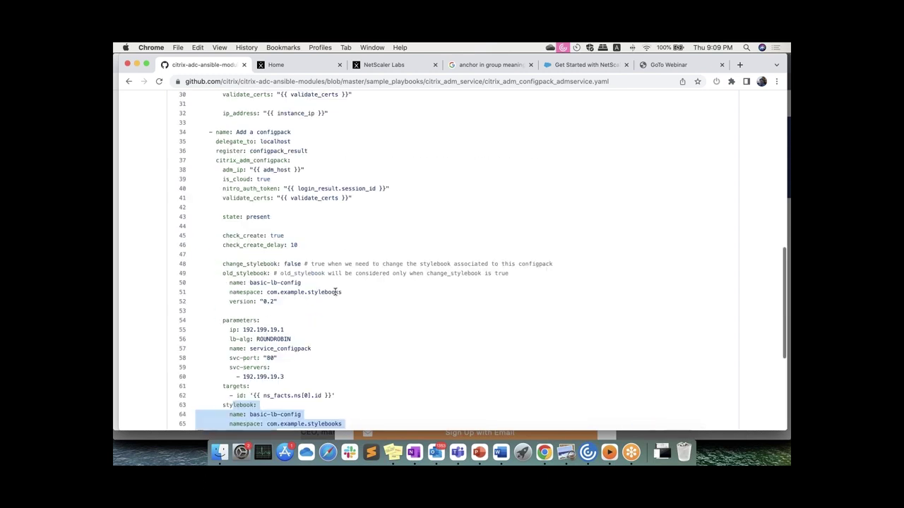
scroll(336, 291, down, 10)
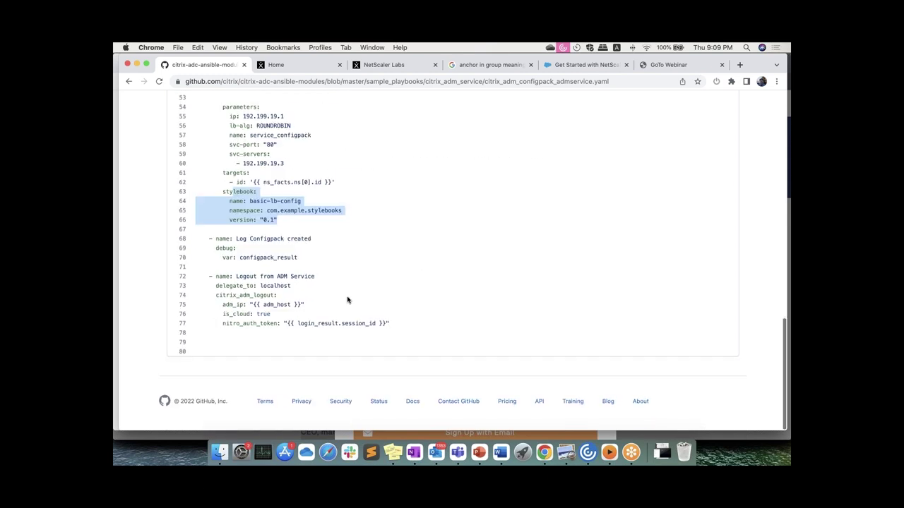
Return to the citrix_adm_service folder, switch to MKPlayer, and play Ansible_adm_stylebook_and_configpack_demo.mp4.
click(129, 82)
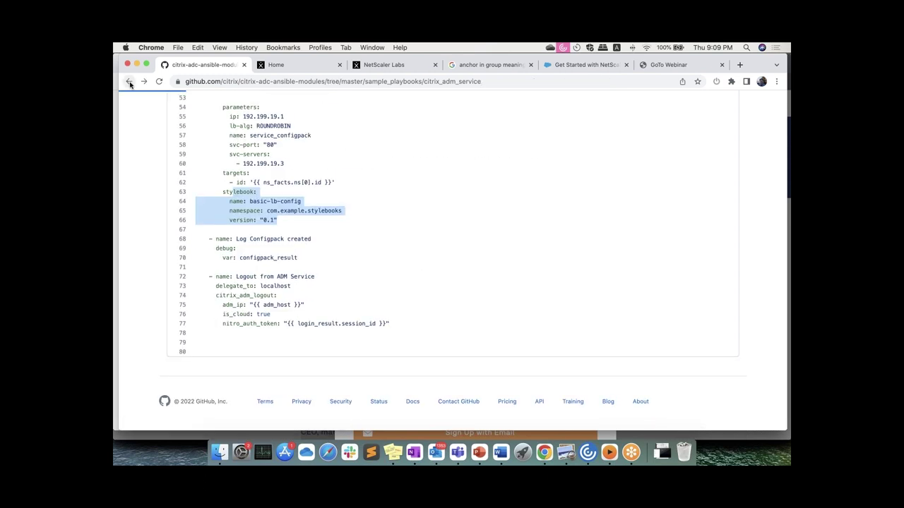
click(610, 452)
mouse_move(428, 369)
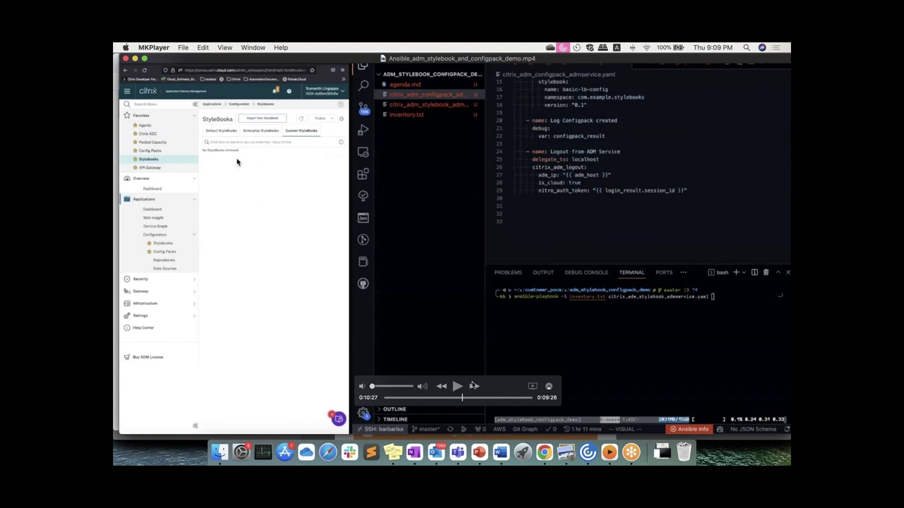
click(456, 387)
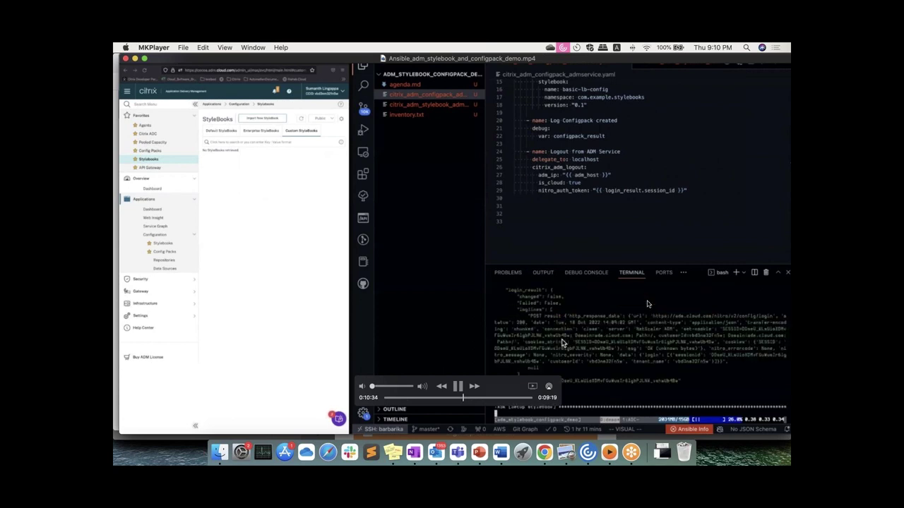
Rewind the demo video slightly, pause it at the stylebook playbook run, and resume playback.
key(Left)
key(space)
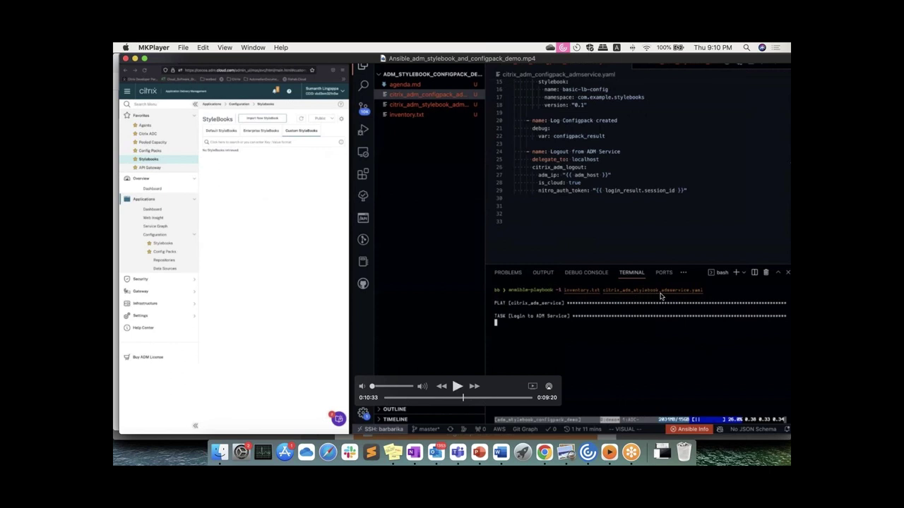
key(space)
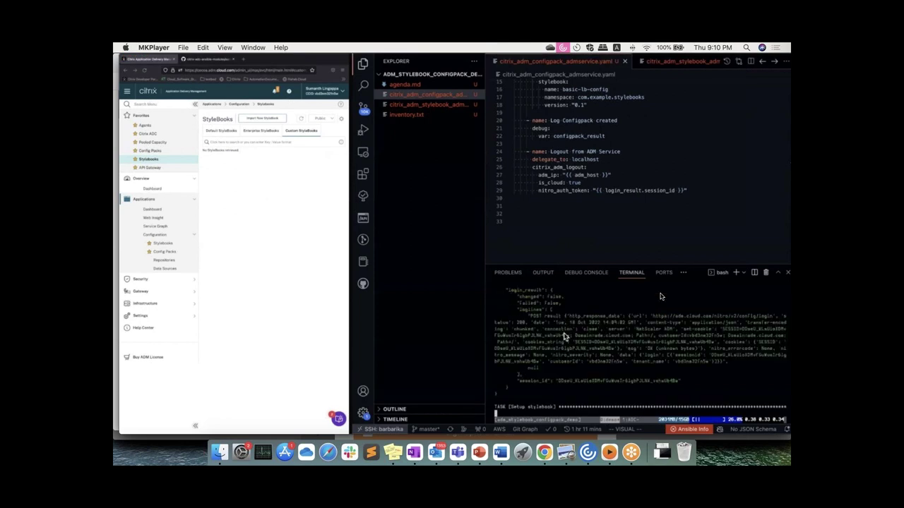
mouse_move(572, 333)
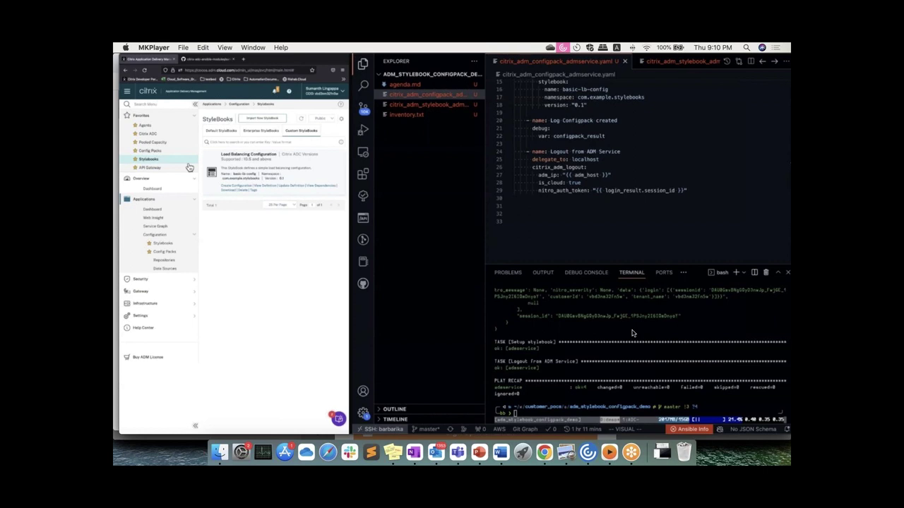
Open Config Packs in ADM and run ansible-playbook -i inventory.txt citrix_adm_configpack_admservice.yaml in the terminal.
click(150, 151)
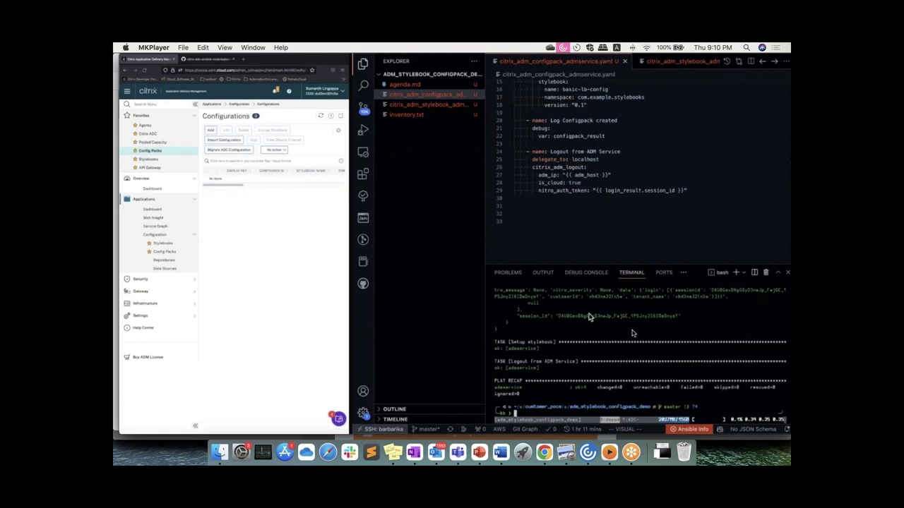
key(Up)
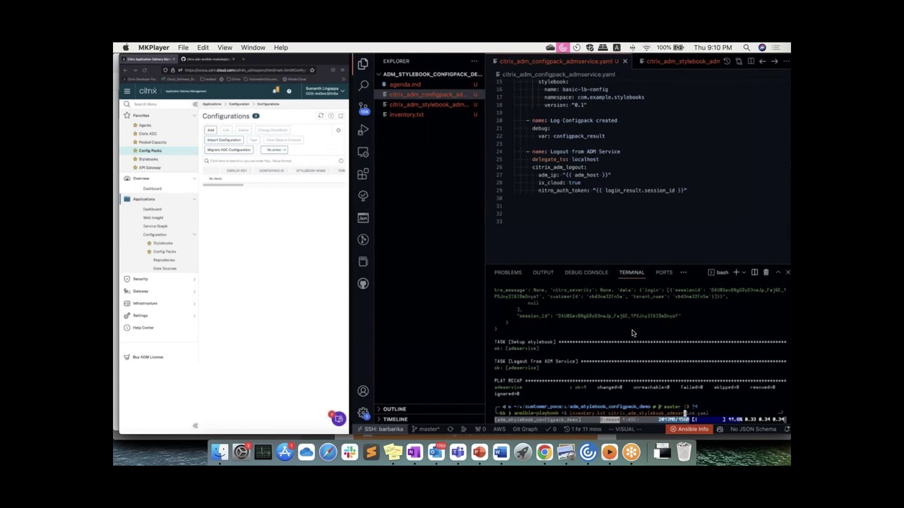
key(Left)
key(Left)
key(Left)
key(Left)
key(Left)
key(Left)
key(Left)
key(Left)
key(Left)
key(Left)
key(Left)
key(Left)
key(Left)
key(Left)
key(Left)
key(Delete)
key(Delete)
key(Delete)
key(Delete)
key(Delete)
key(Delete)
key(Delete)
key(Delete)
key(Delete)
text(configpack)
key(End)
key(Return)
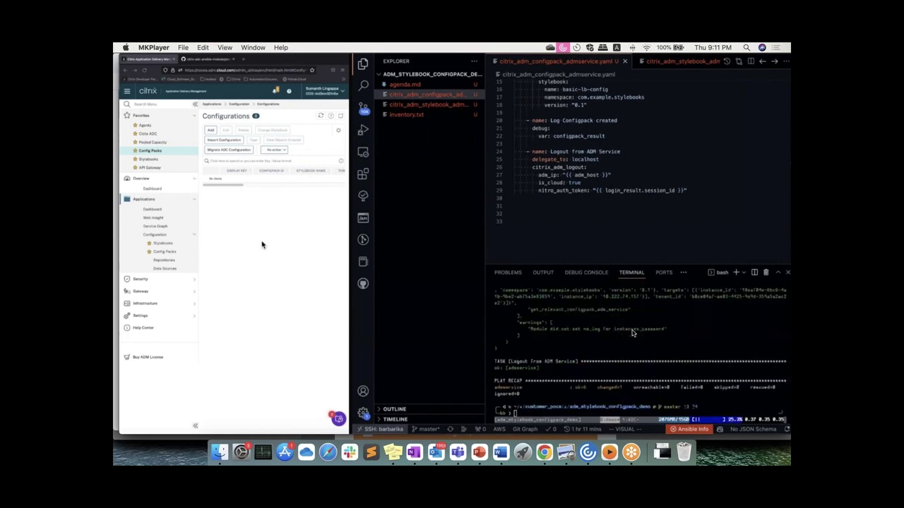
Refresh the Configurations list, view its stylebook namespace and version columns, and bring the configpack playbook's parameters into view in the editor.
click(320, 115)
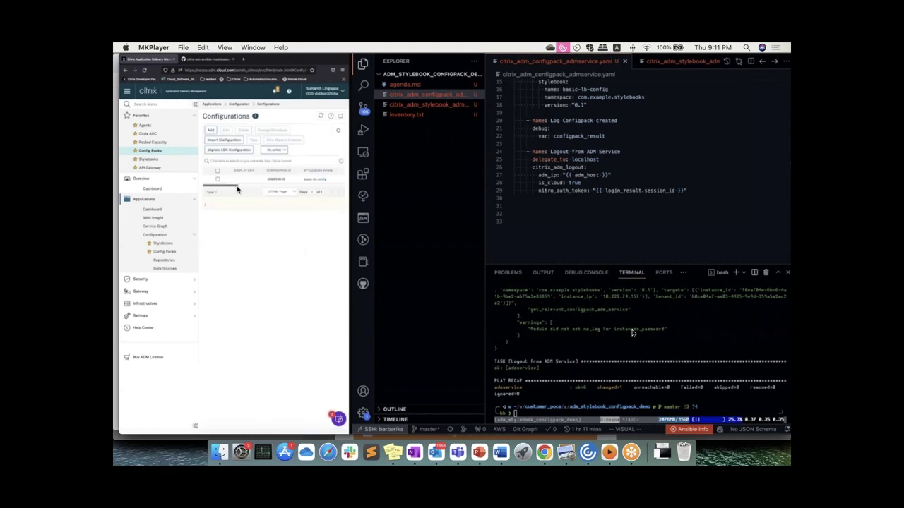
drag(237, 188, 343, 188)
scroll(556, 234, up, 2)
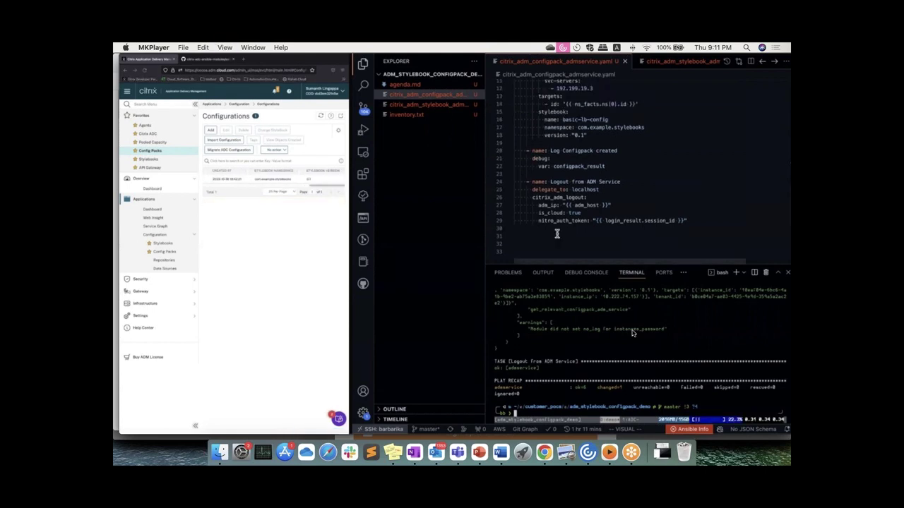
key(Escape)
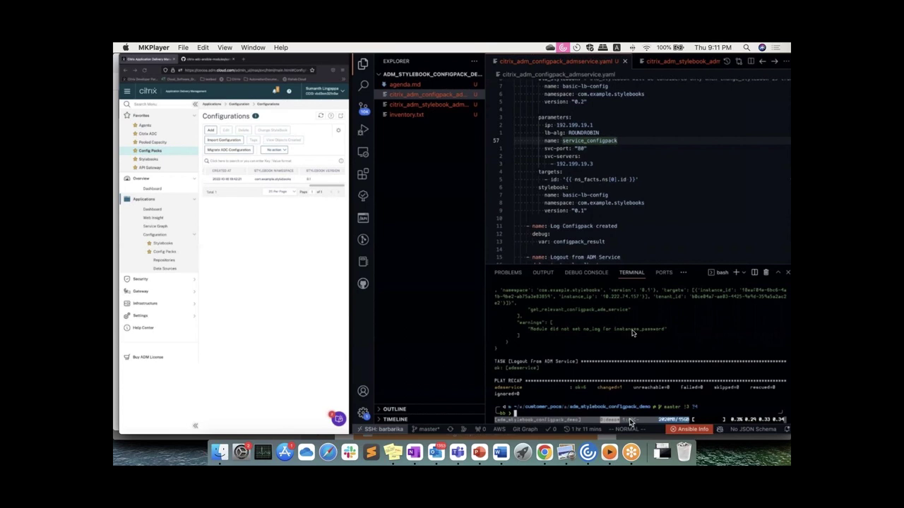
Switch to the ADC SSH session, run sh lb vserver service_configpack-lb, review its output, and pause the demo video.
key(ctrl+b)
key(n)
key(ctrl+b)
key(n)
key(Return)
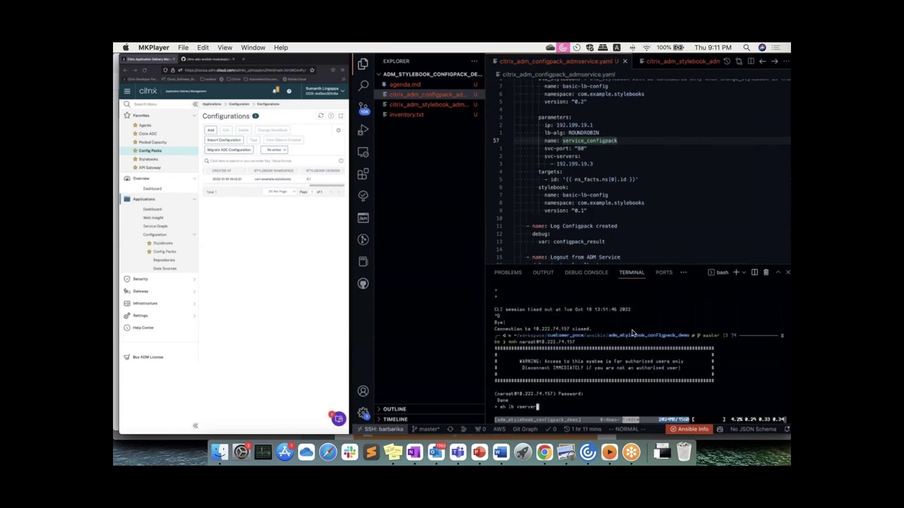
key(ctrl+b)
key(n)
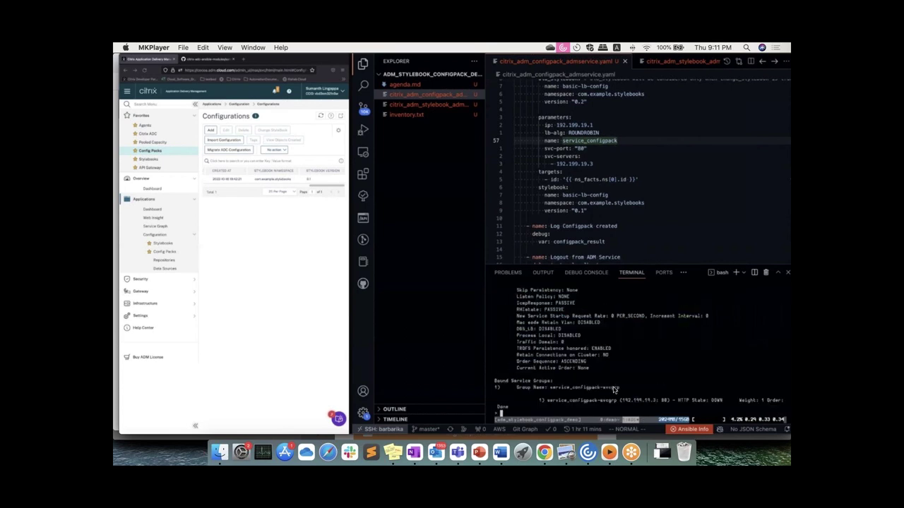
mouse_move(584, 396)
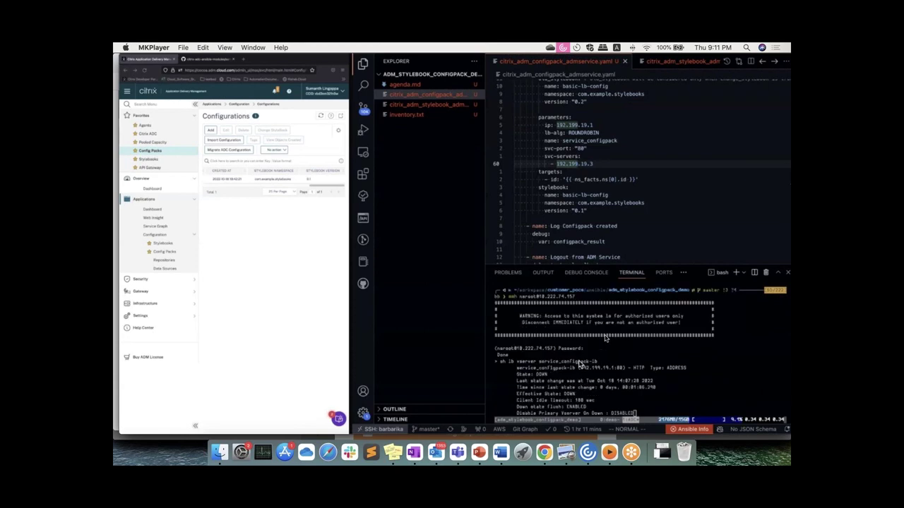
key(space)
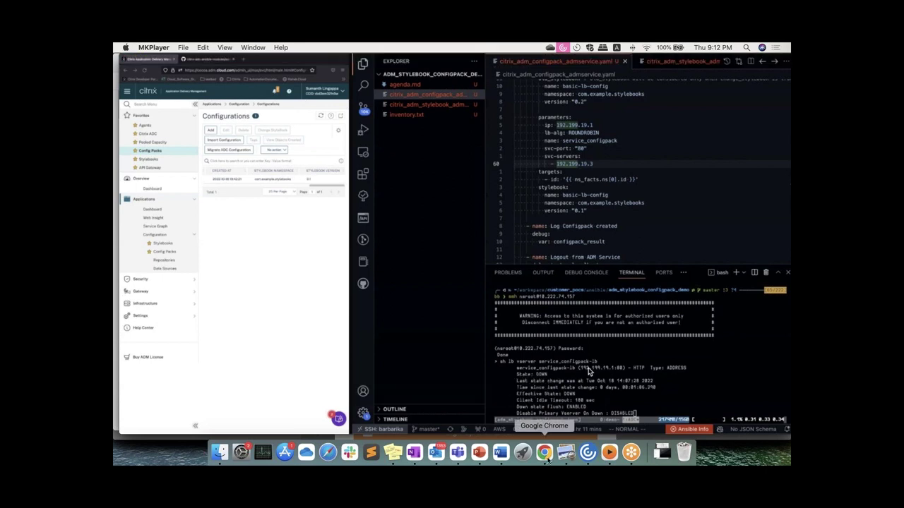
Switch to Chrome, open the citrix-adc-ansible-modules repository root, and view the README's beginner guides for ADC and ADM modules.
click(545, 453)
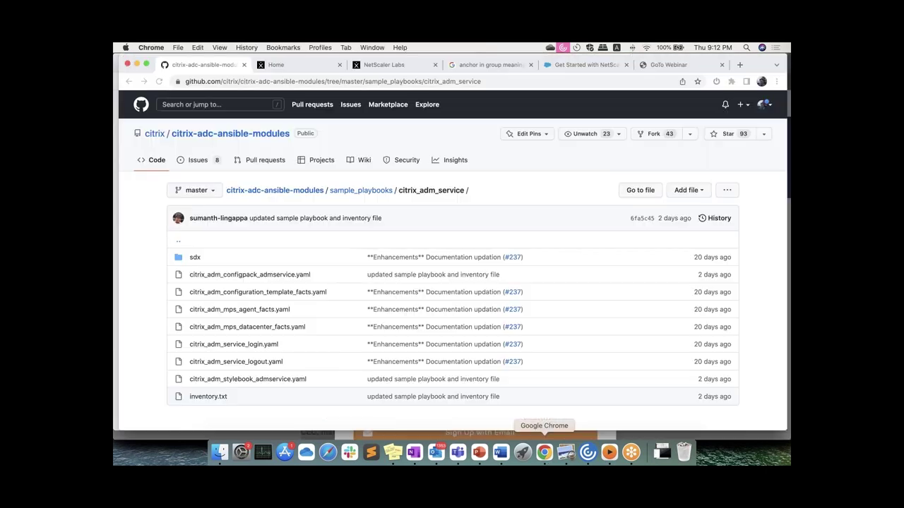
click(276, 190)
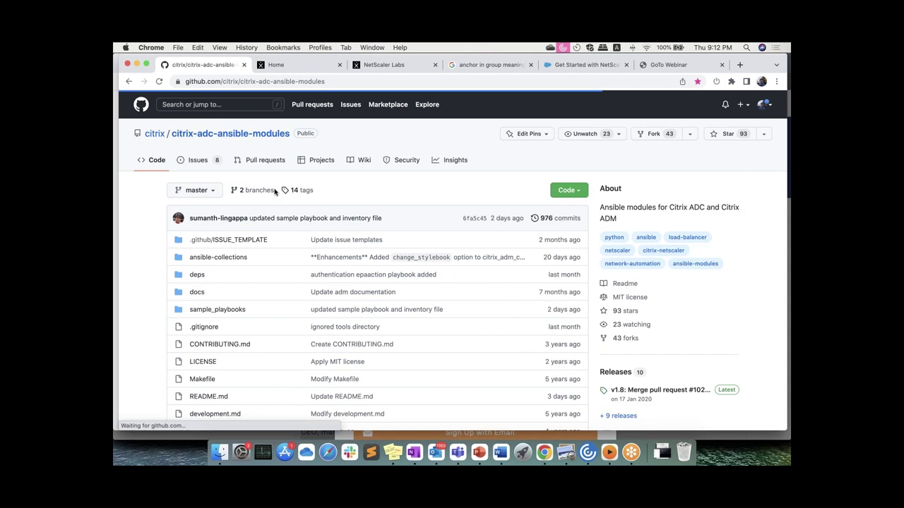
scroll(276, 191, down, 20)
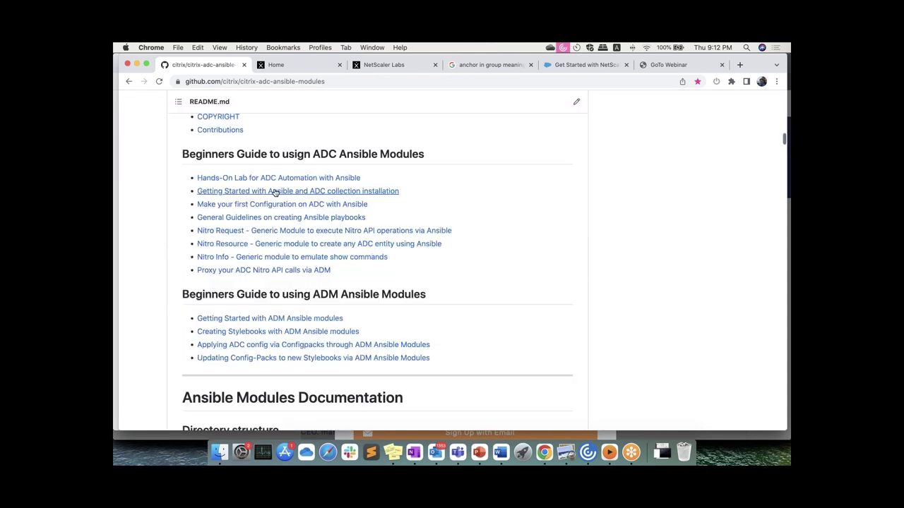
Switch to PowerPoint, select slide 28, Benefits of NetScaler Automation, and start the slide show from it.
click(479, 453)
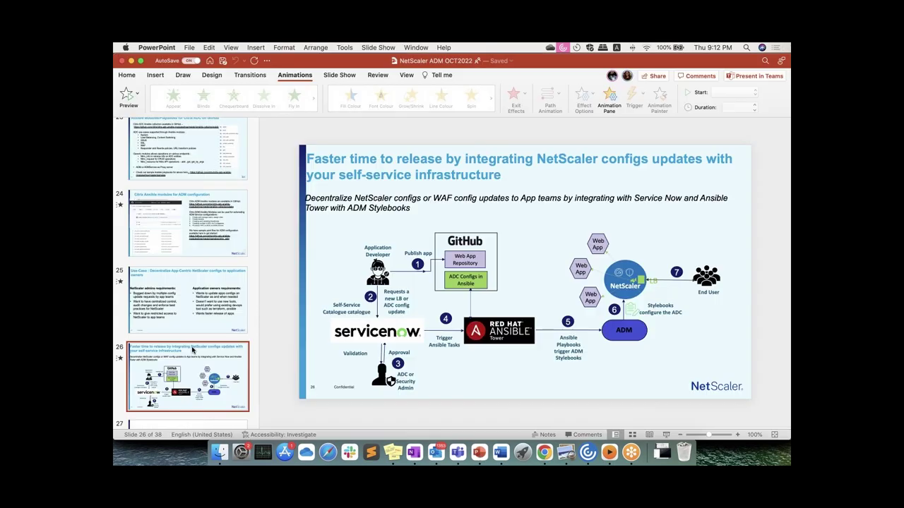
scroll(192, 350, down, 5)
click(192, 350)
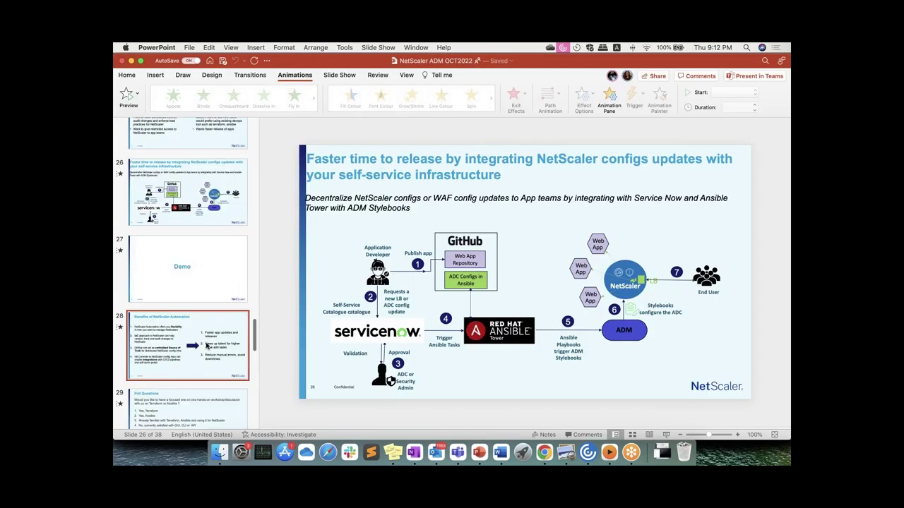
click(666, 435)
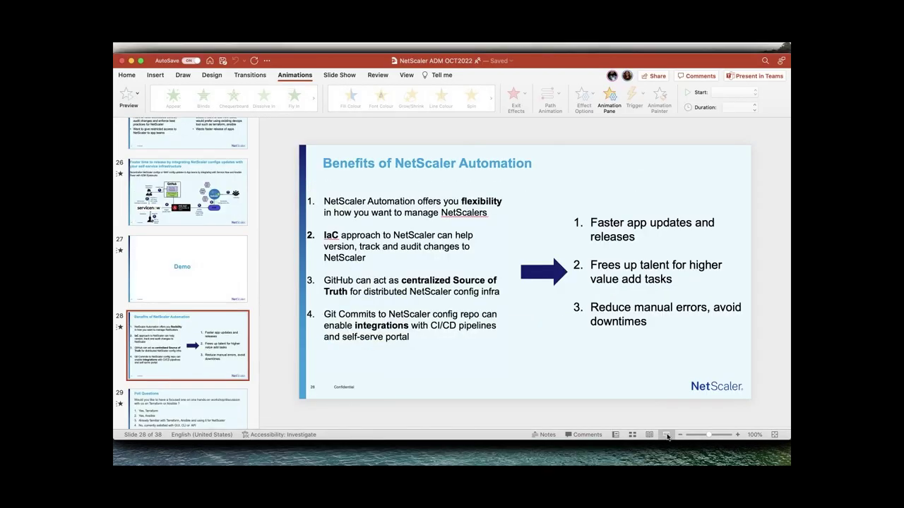
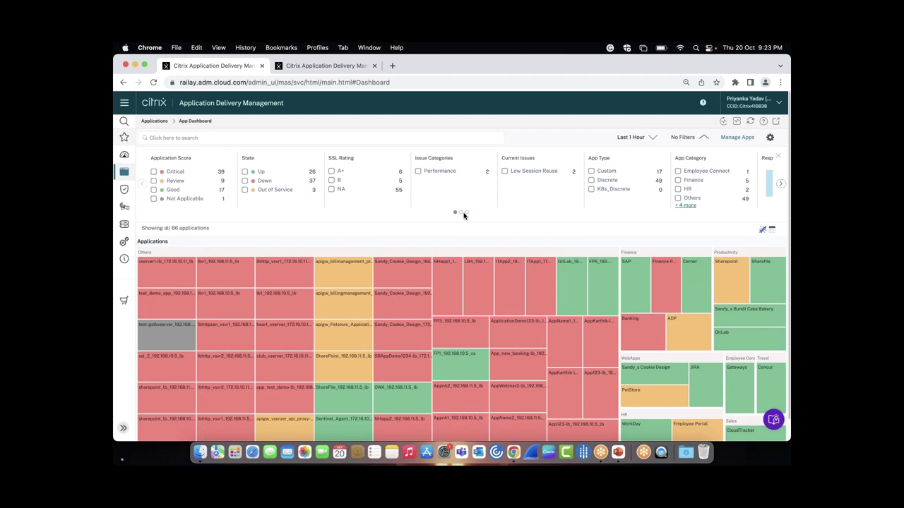
Filter the App Dashboard by Application apigw* to view the matching applications, and clear the filter.
click(191, 139)
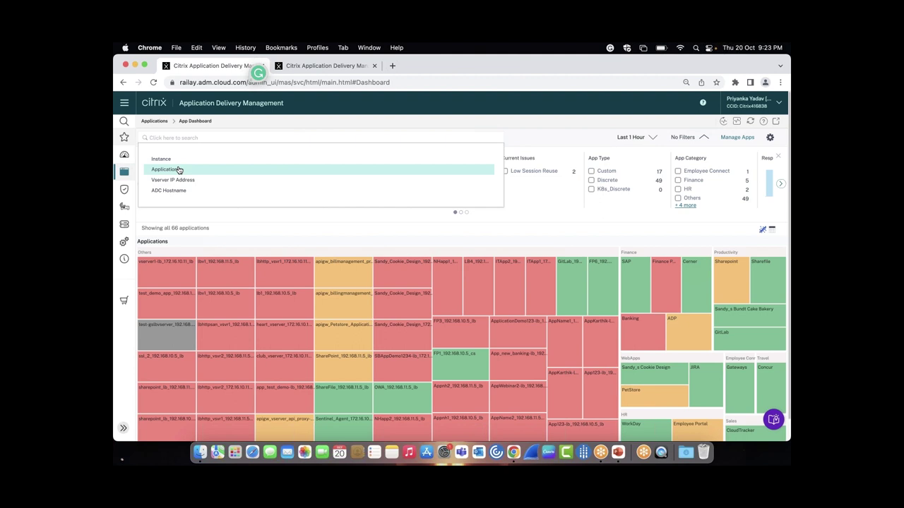
click(179, 170)
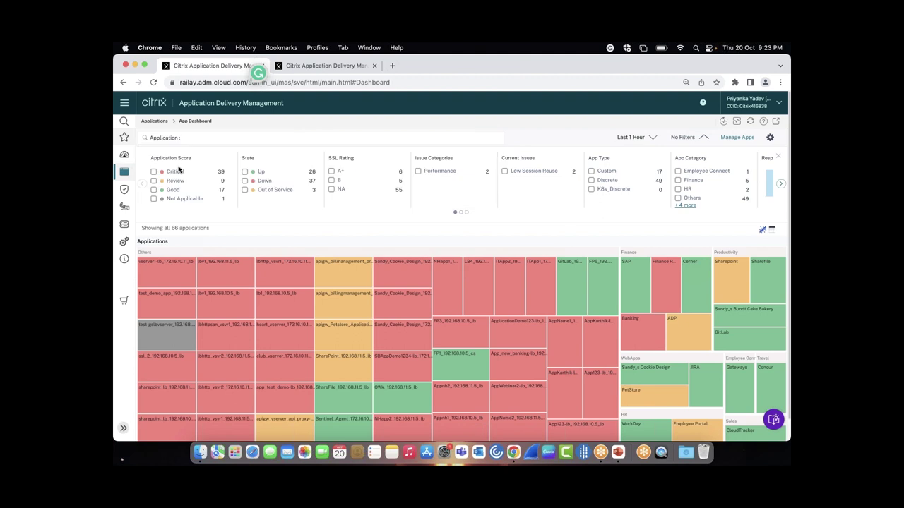
text(apigw*)
key(Return)
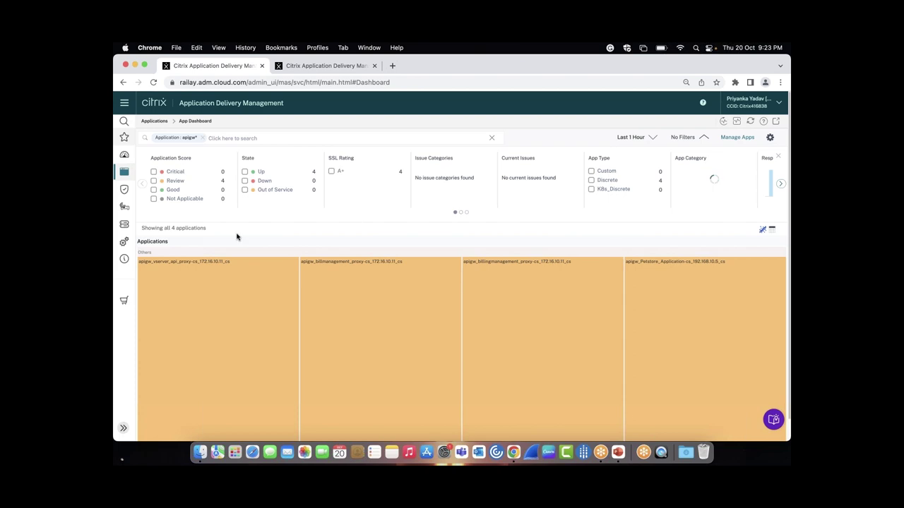
click(204, 138)
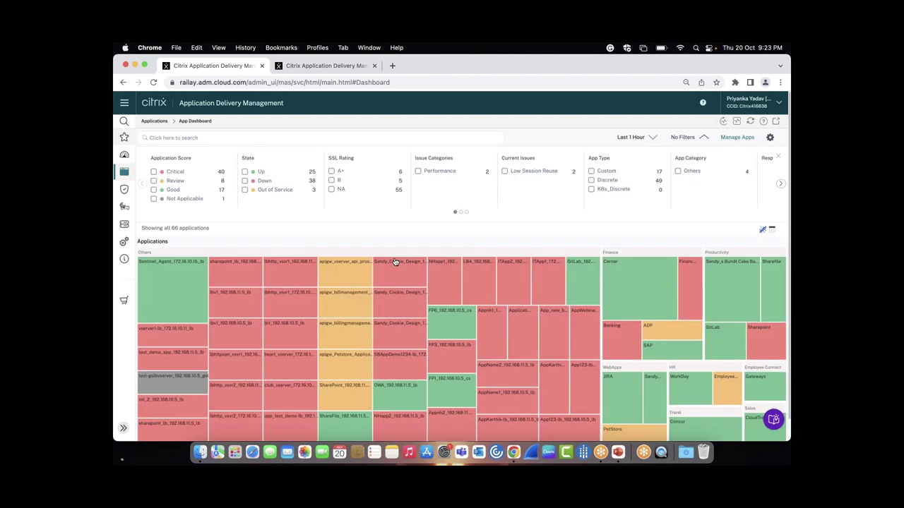
View the applications as a table, return to the treemap, and examine the application categories and health colours.
click(771, 231)
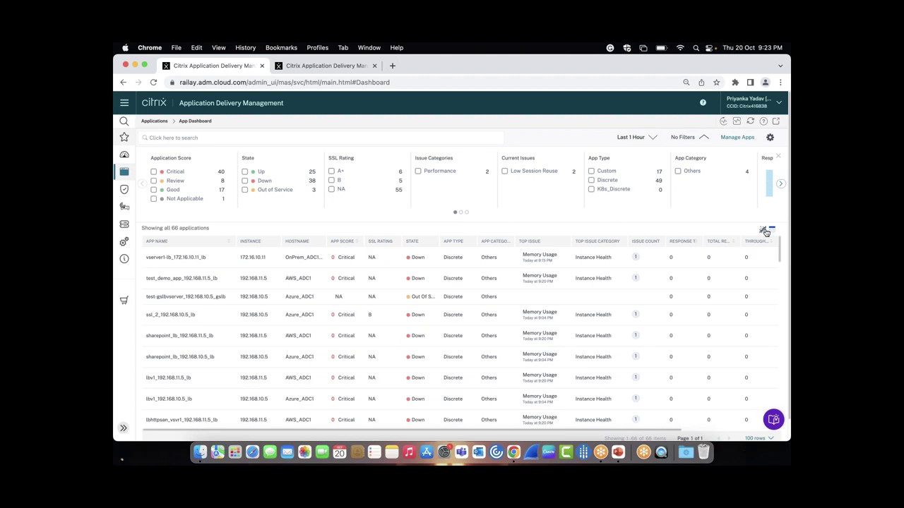
click(764, 232)
scroll(657, 237, down, 1)
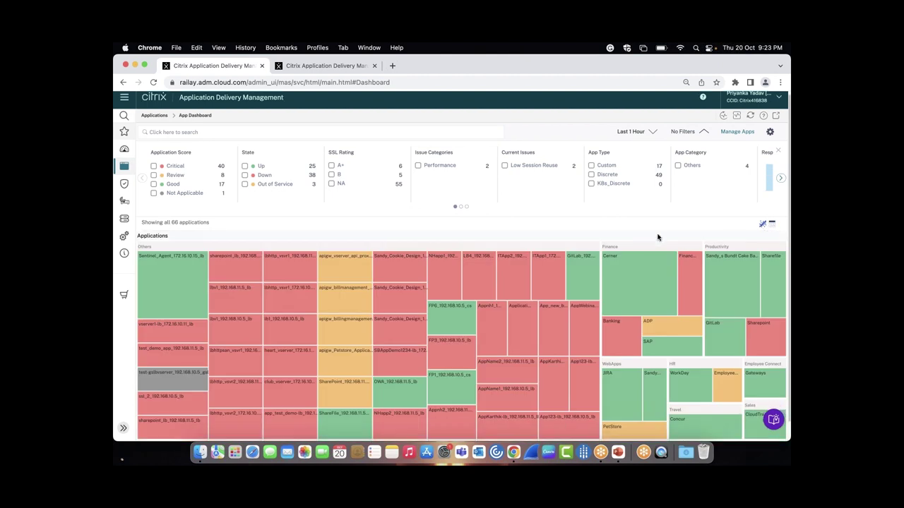
scroll(657, 237, down, 2)
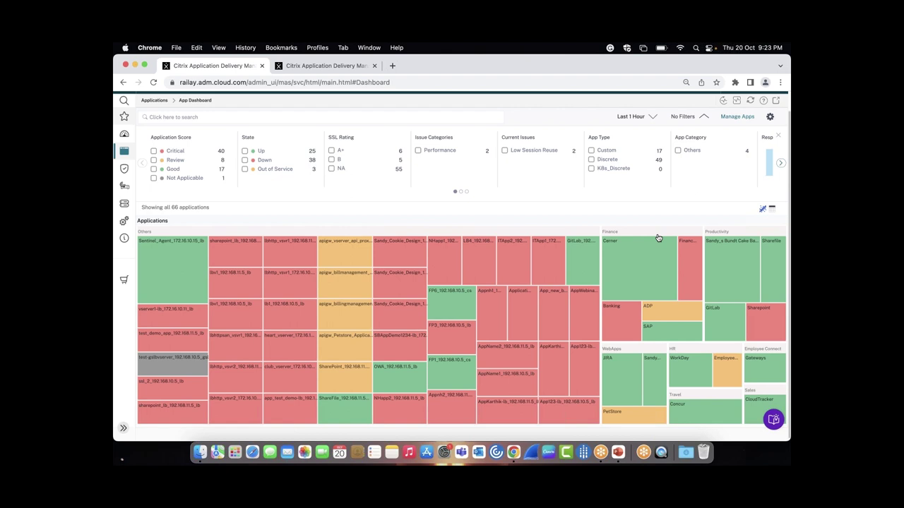
scroll(653, 234, up, 2)
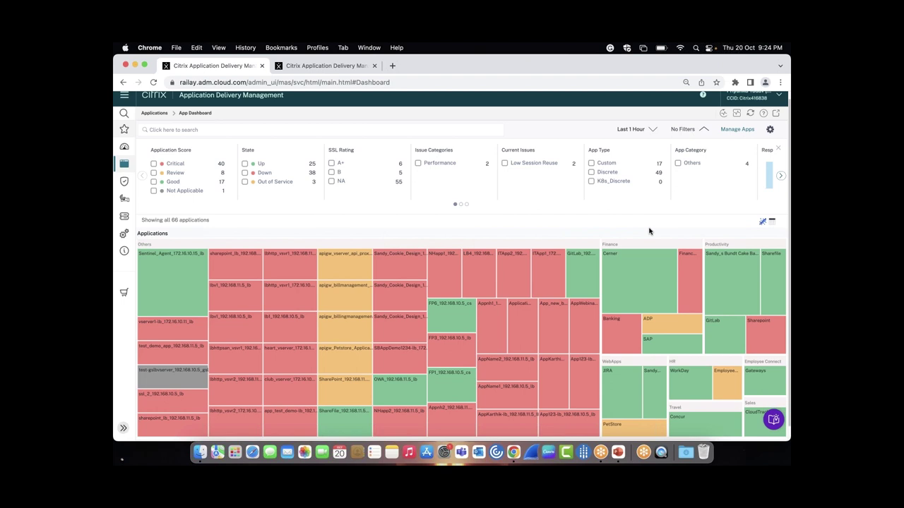
Open the app score configuration, review the contributing factors, and exclude TCP Reassemble Queue Limit Hits.
click(770, 133)
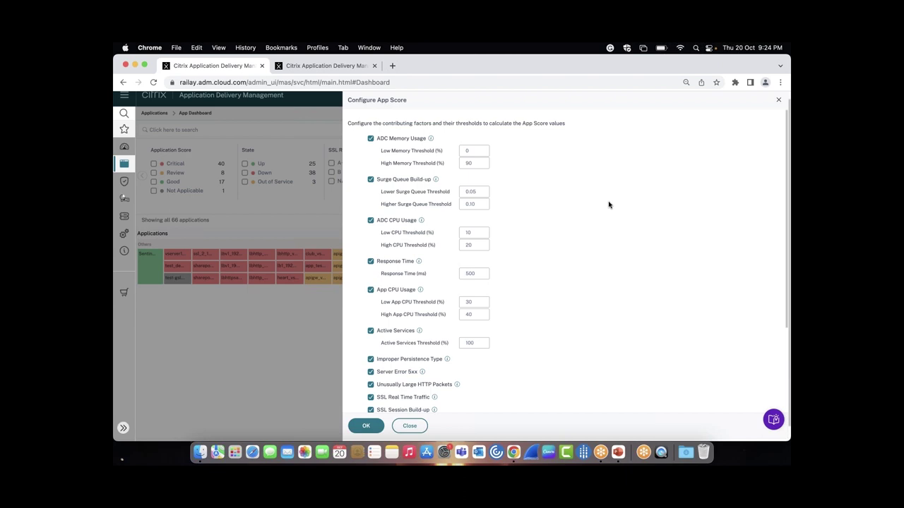
scroll(608, 205, down, 3)
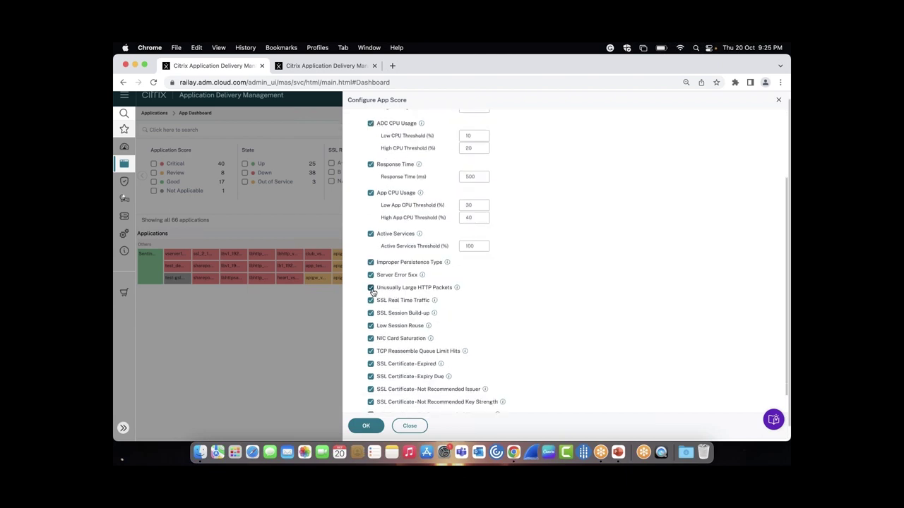
scroll(381, 297, down, 1)
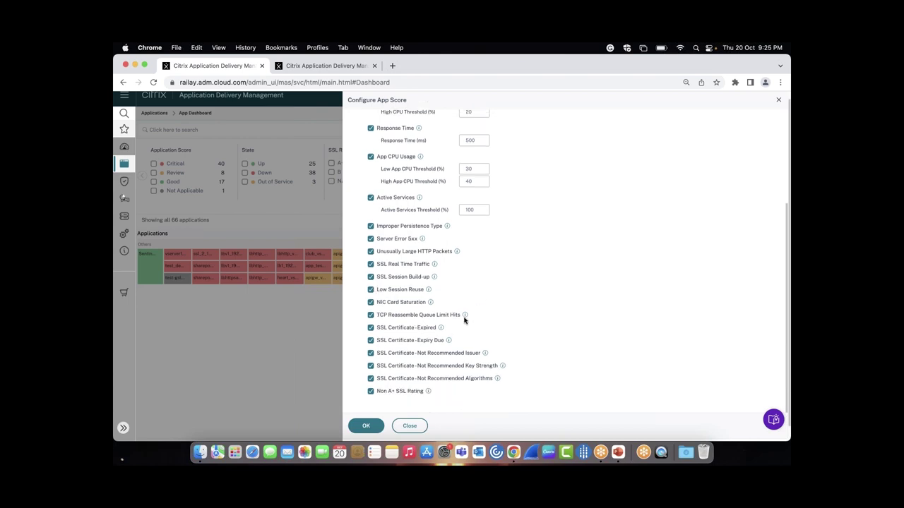
click(371, 315)
scroll(503, 297, up, 3)
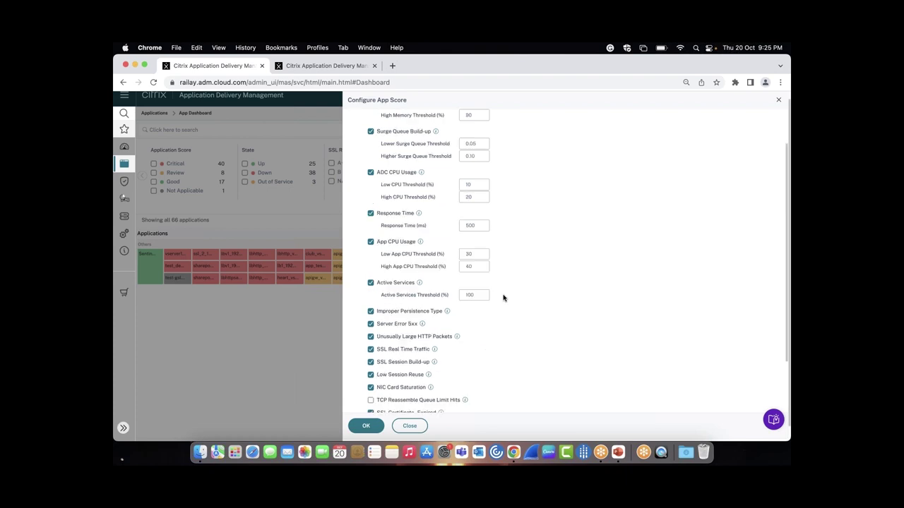
scroll(504, 297, up, 2)
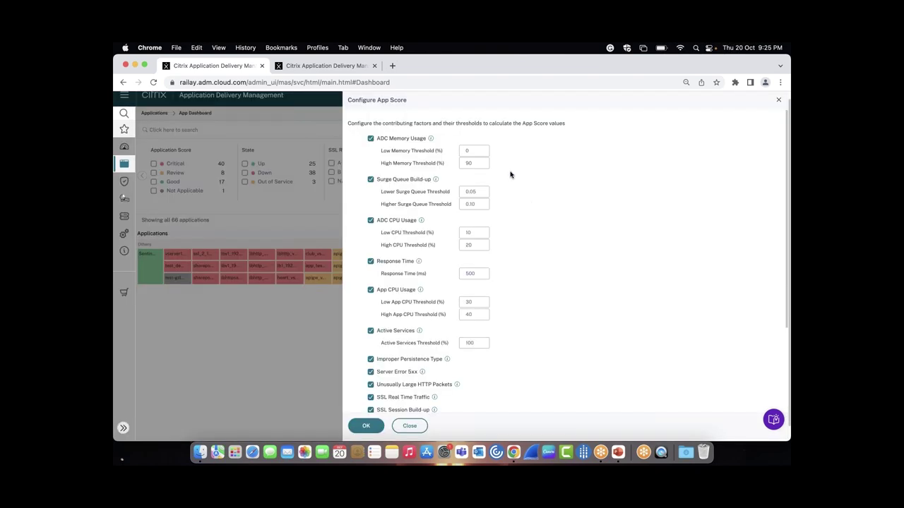
Set the Low Memory Threshold of the ADC Memory Usage factor to 30%.
click(474, 150)
key(BackSpace)
text(30)
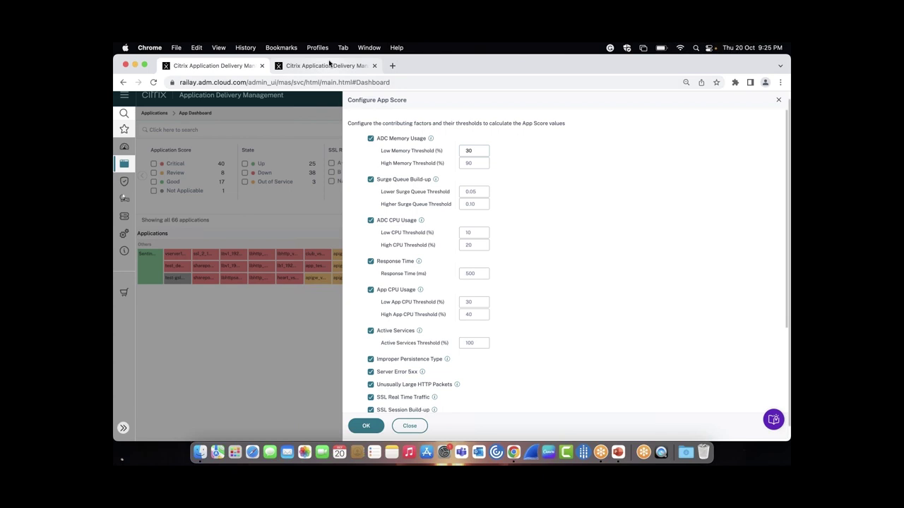
Switch to the second ADM browser tab and open the PetStore application's details from the WebApps category.
click(329, 65)
scroll(427, 164, down, 1)
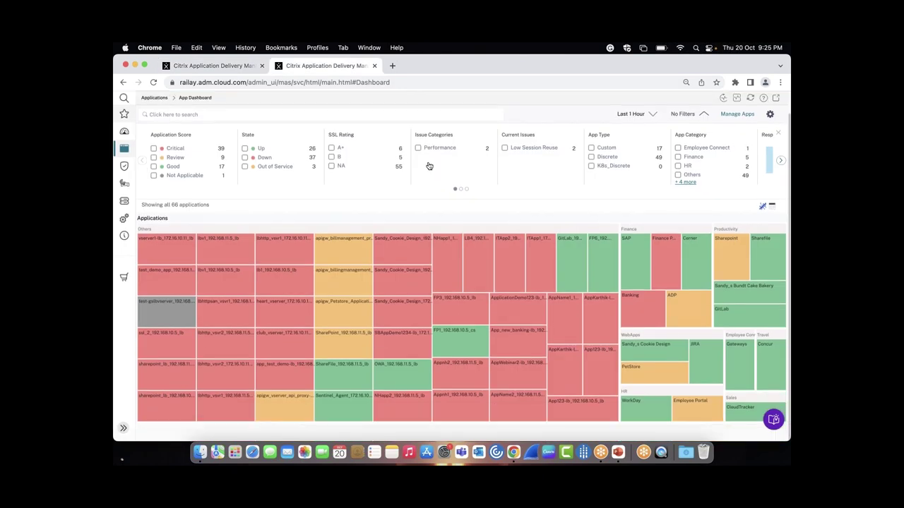
scroll(428, 165, up, 1)
scroll(428, 163, down, 1)
mouse_move(645, 384)
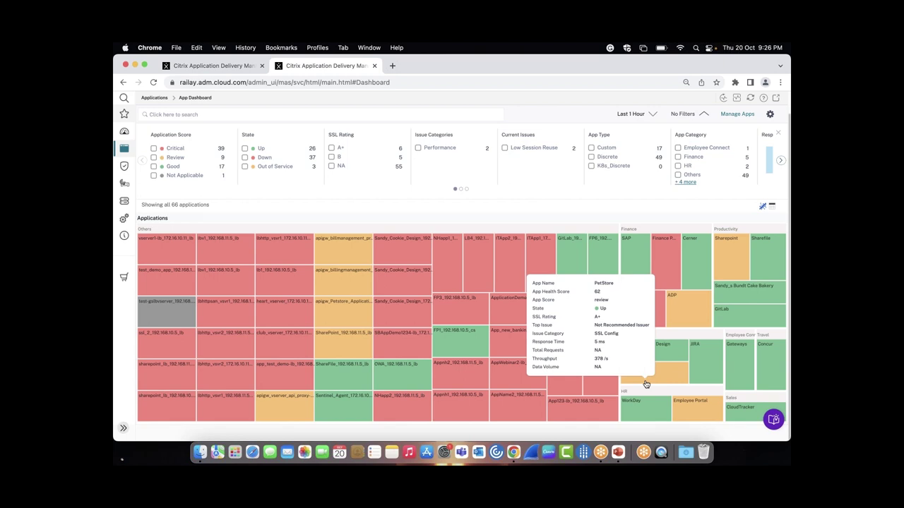
click(651, 382)
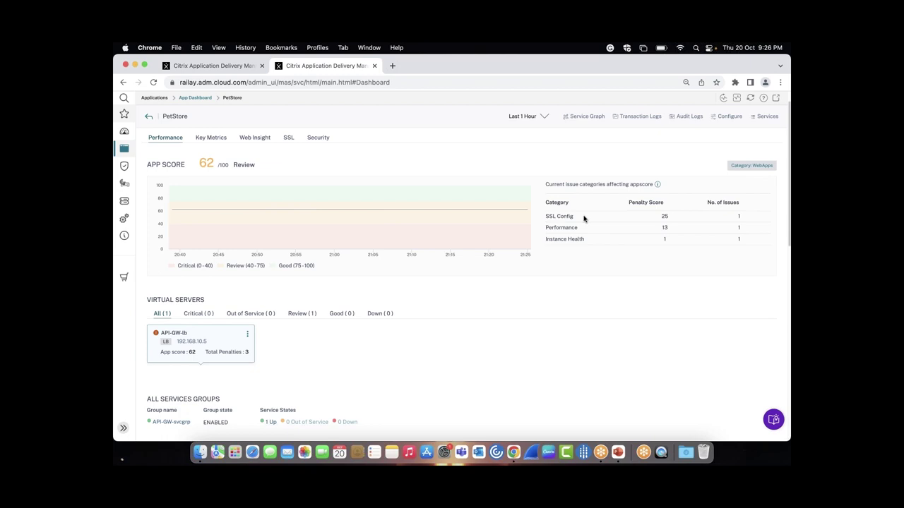
Set PetStore's time range to the last month and examine its app score trend, virtual server and current issues.
click(540, 116)
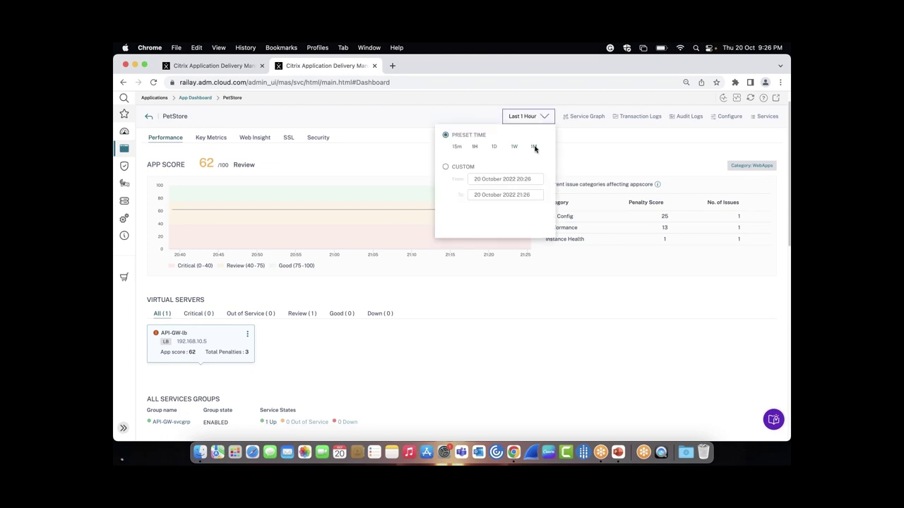
click(533, 147)
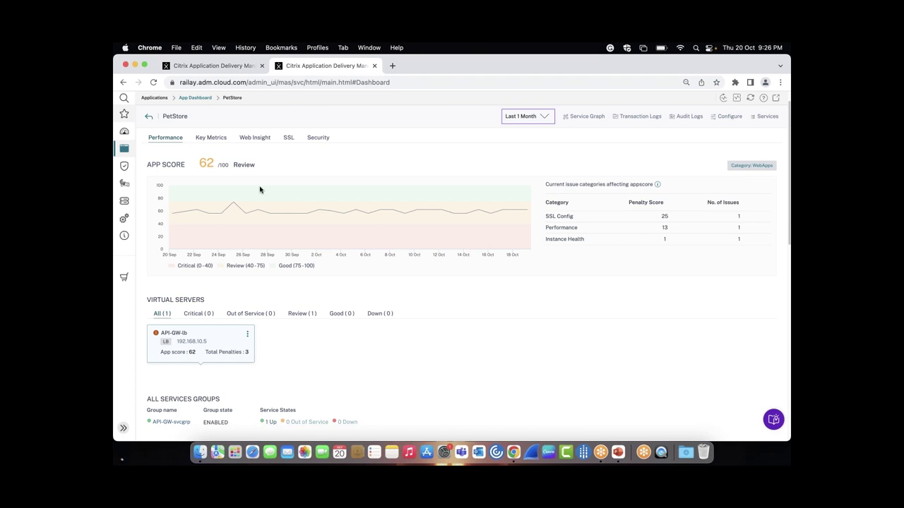
mouse_move(248, 193)
scroll(661, 294, down, 8)
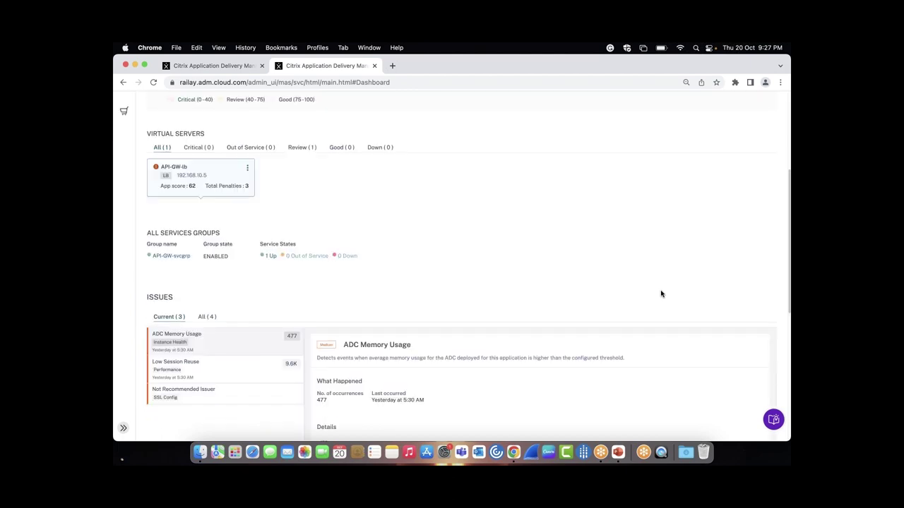
scroll(661, 294, down, 2)
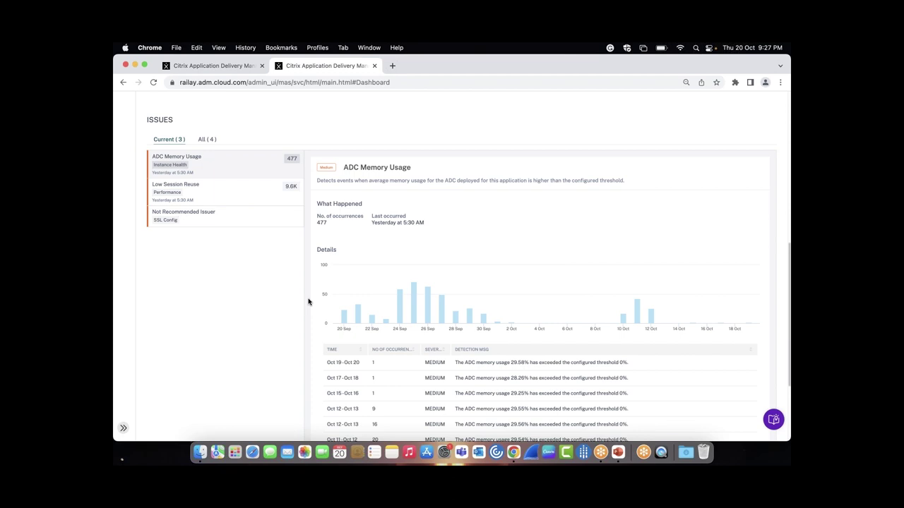
List all PetStore issues and examine the Surge Queue Buildup description, recommended actions and detection details.
click(204, 140)
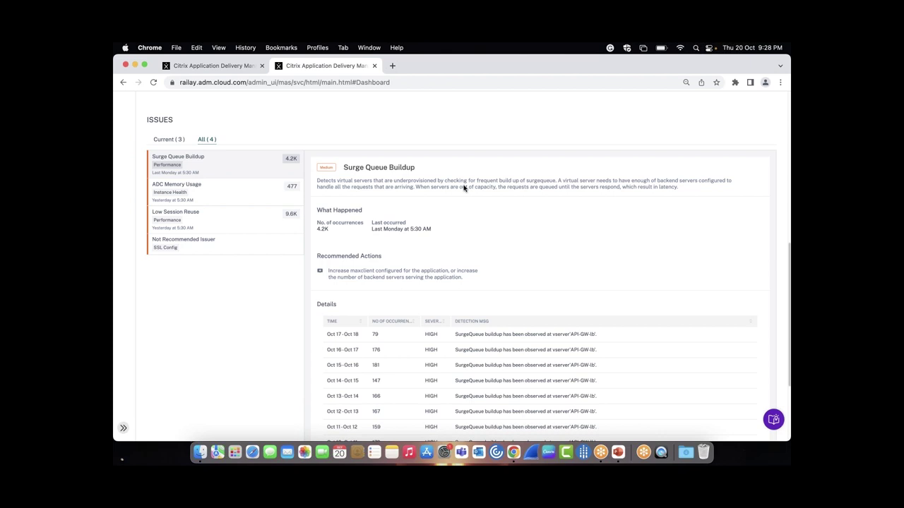
scroll(464, 187, down, 1)
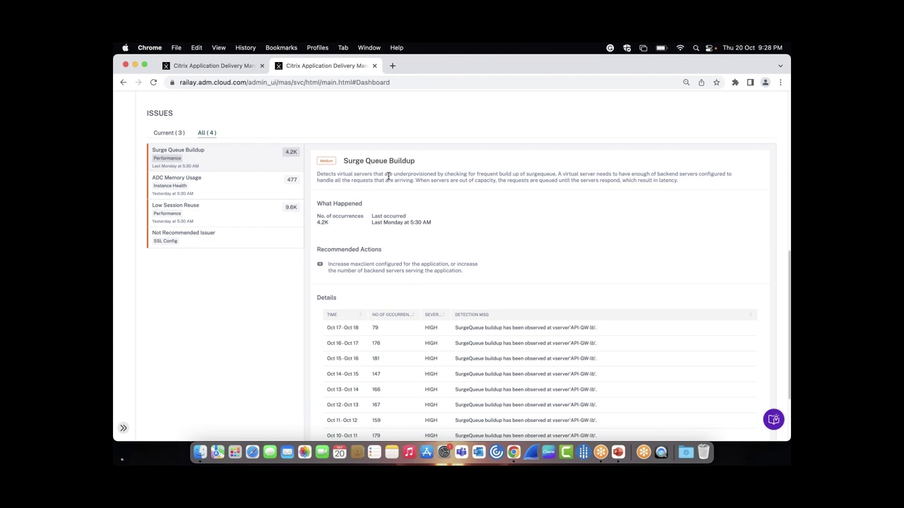
drag(385, 180, 415, 180)
scroll(316, 207, down, 1)
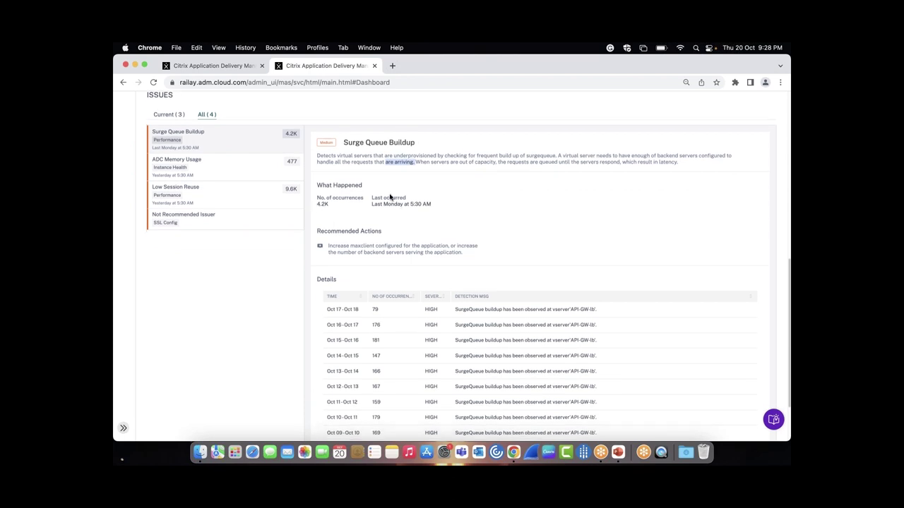
scroll(394, 203, down, 3)
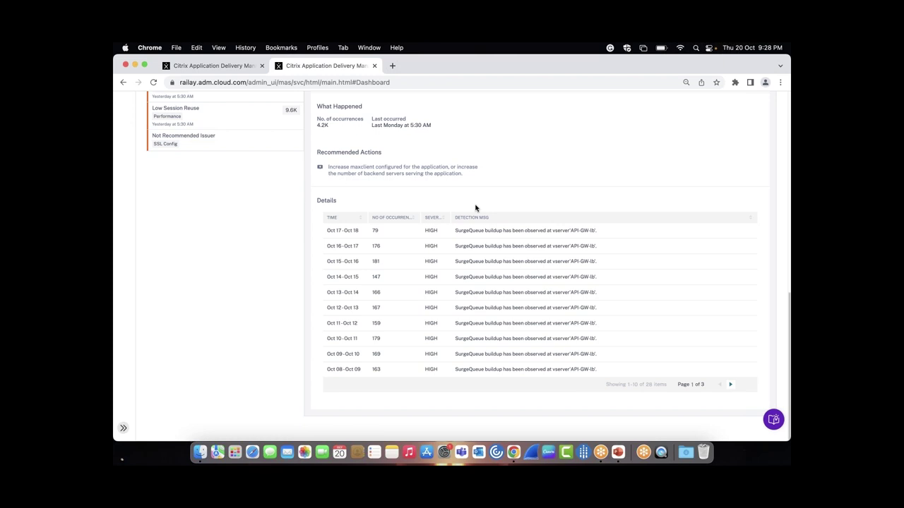
scroll(475, 207, up, 2)
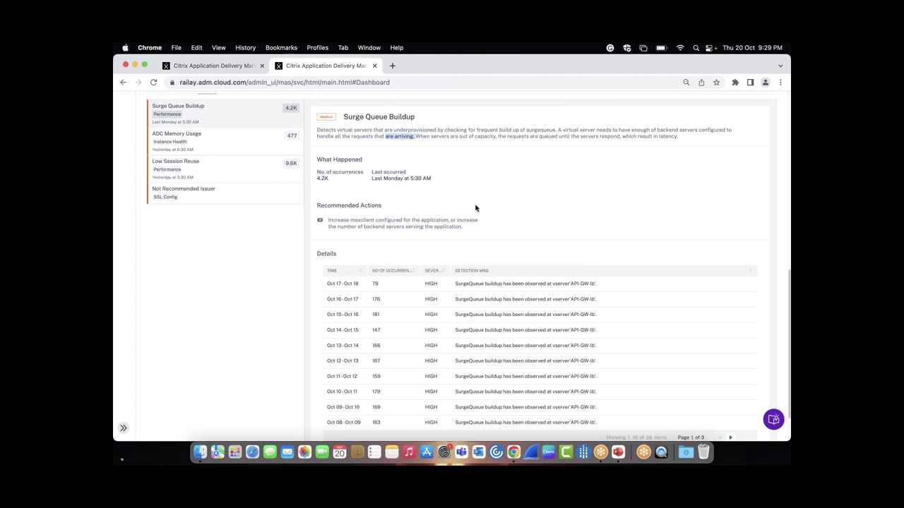
scroll(475, 209, up, 2)
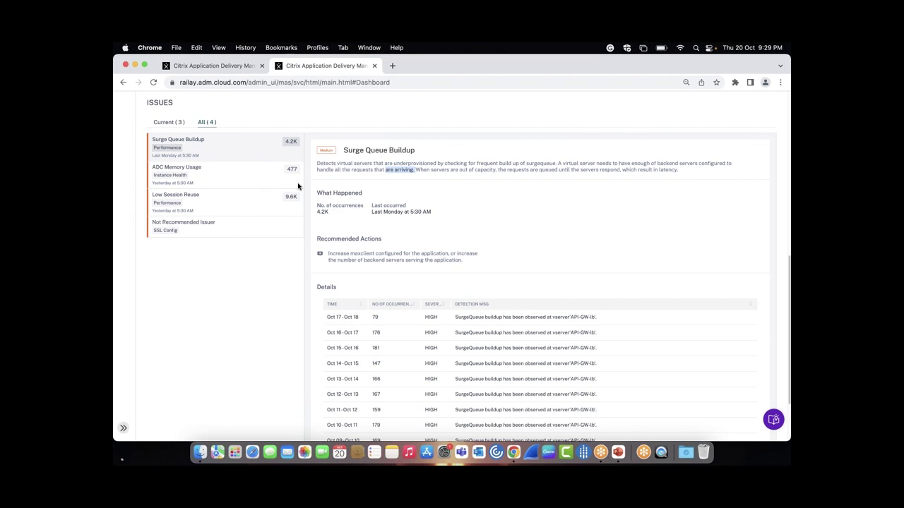
Open the ADC Memory Usage issue, examine its event chart, and return to the PetStore app score overview.
click(243, 177)
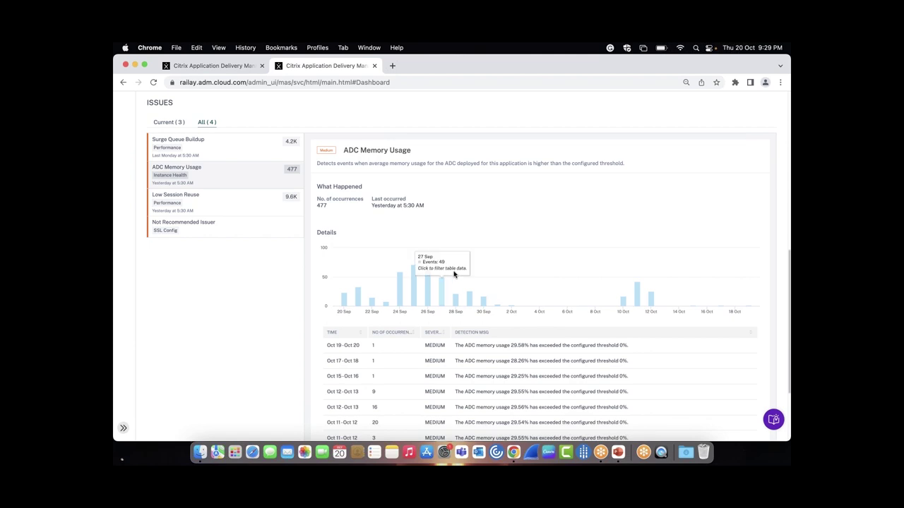
mouse_move(415, 272)
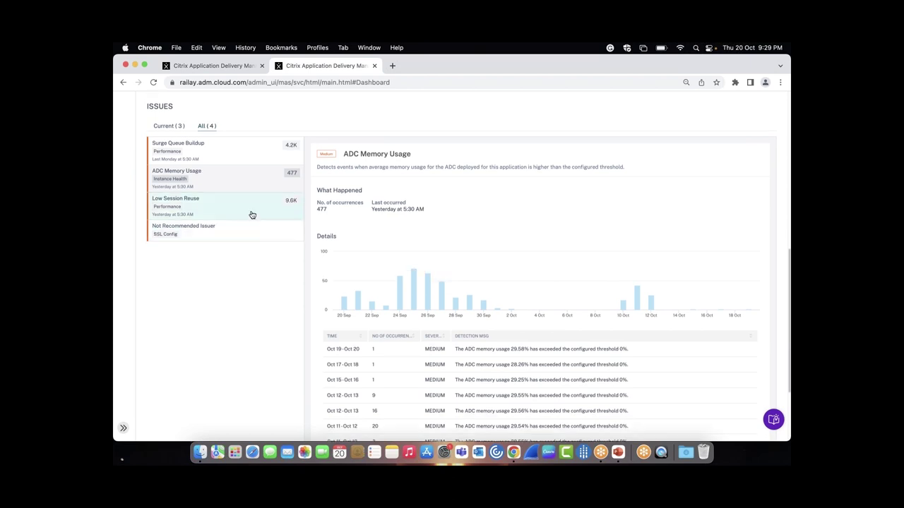
scroll(252, 215, up, 1)
scroll(252, 215, up, 1)
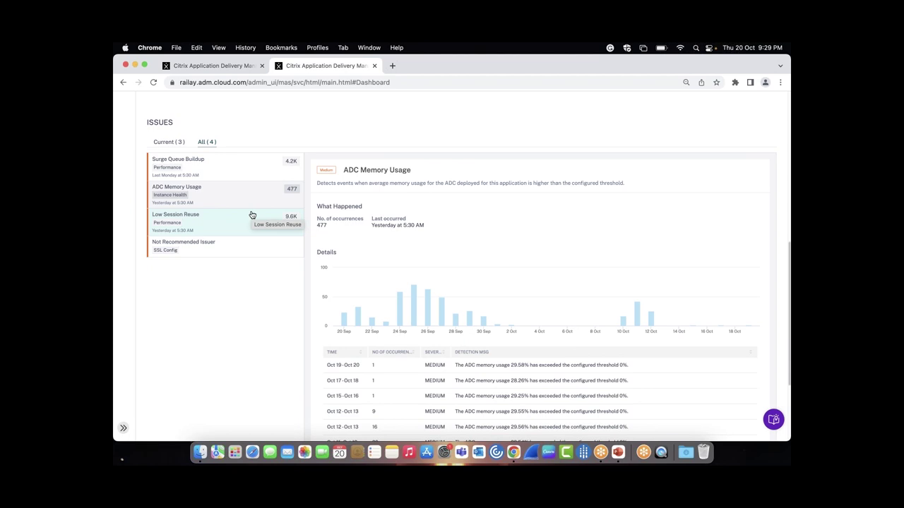
scroll(252, 216, up, 10)
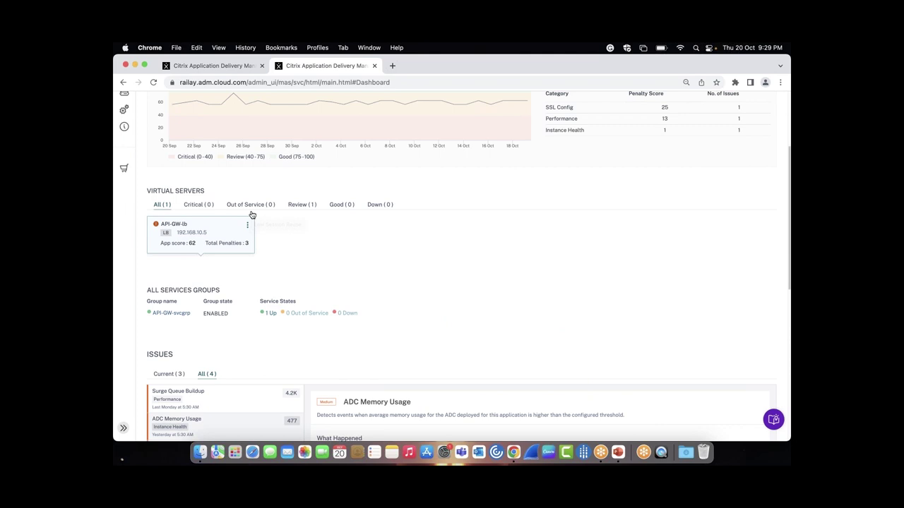
scroll(252, 216, up, 6)
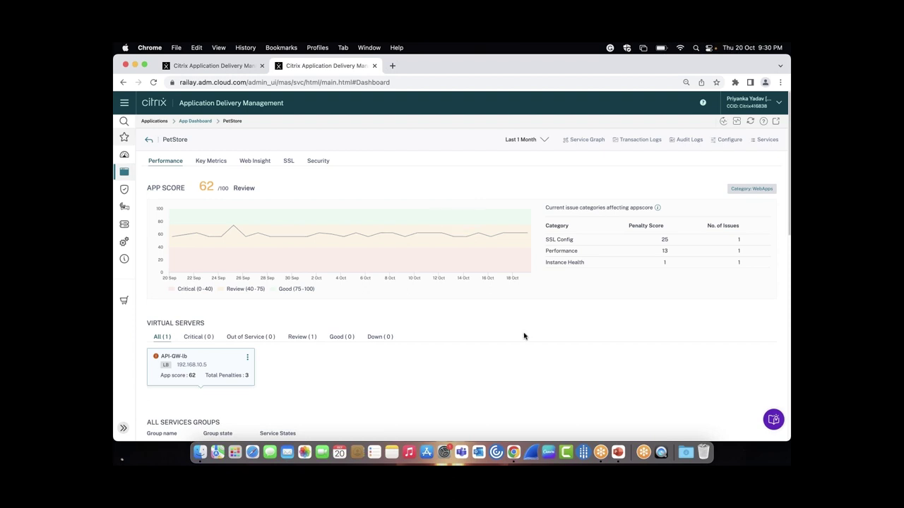
Switch to the desktop with the running PowerPoint slide show and advance to the Admin's daily problem slide.
key(ctrl+Up)
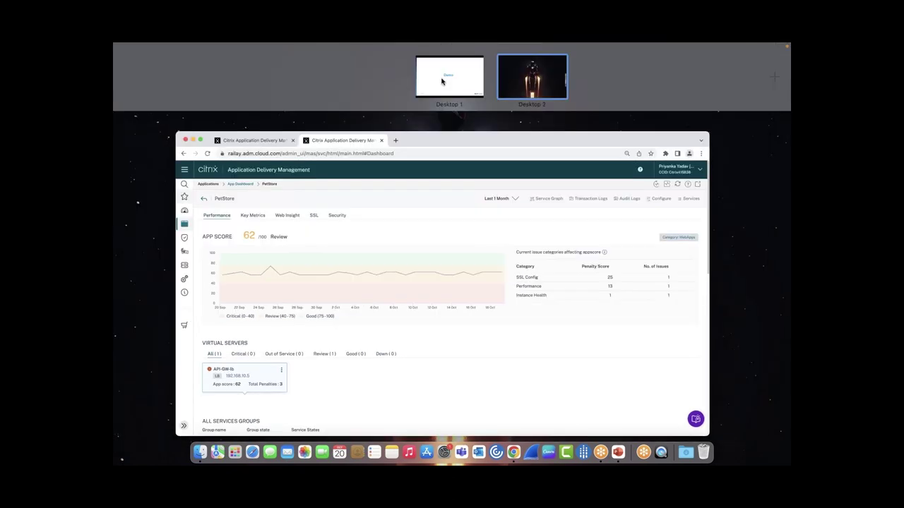
click(442, 82)
key(Right)
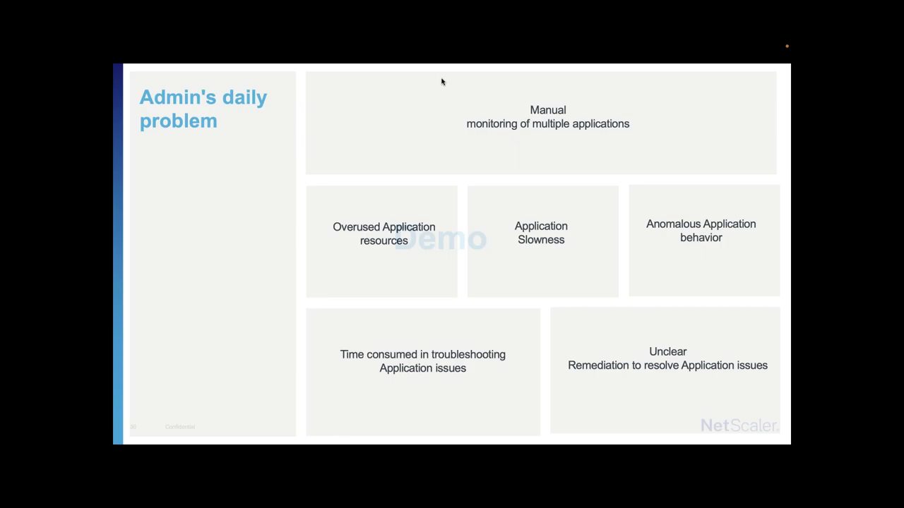